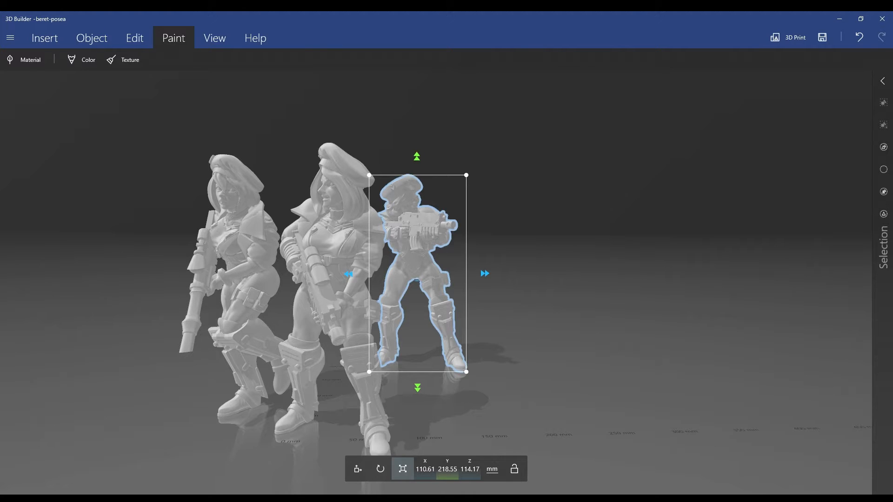
Move the rear figure holding the raised rifle away from the other two, to about X 194 mm
left_click(358, 469)
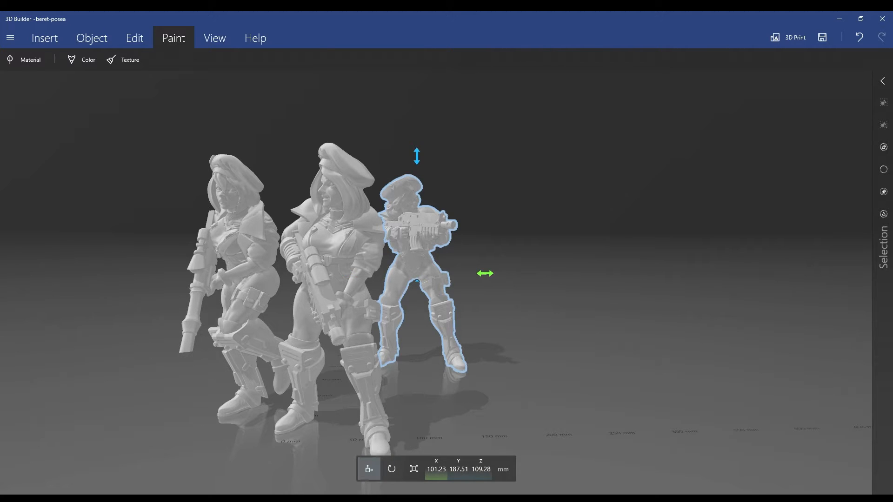
left_click(91, 37)
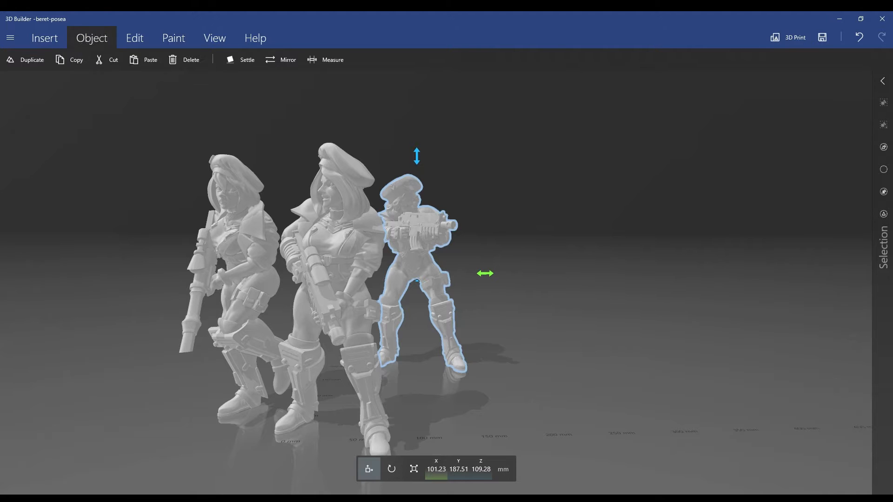
left_click_drag(416, 281, 520, 281)
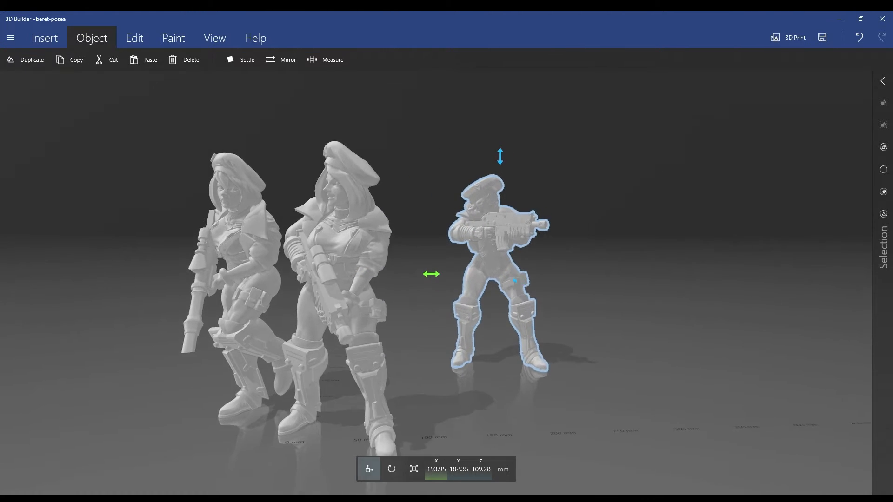
Spread the other two figures apart, moving the middle one to about X 70 mm and the crouching one to about X -65 mm
left_click(347, 260)
left_click_drag(415, 294, 461, 295)
left_click(241, 260)
left_click_drag(305, 287, 287, 288)
right_click_drag(605, 210, 525, 210)
left_click_drag(605, 209, 558, 209)
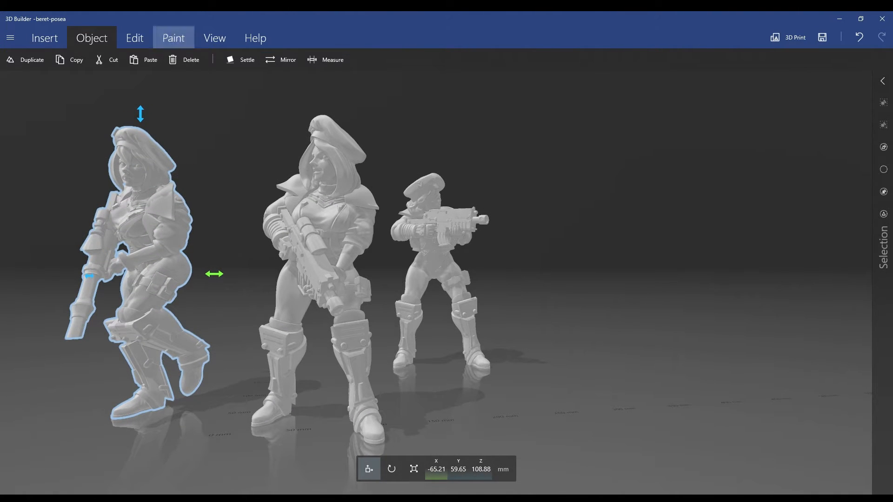
Paint the crouching figure with the standard green color
left_click(173, 38)
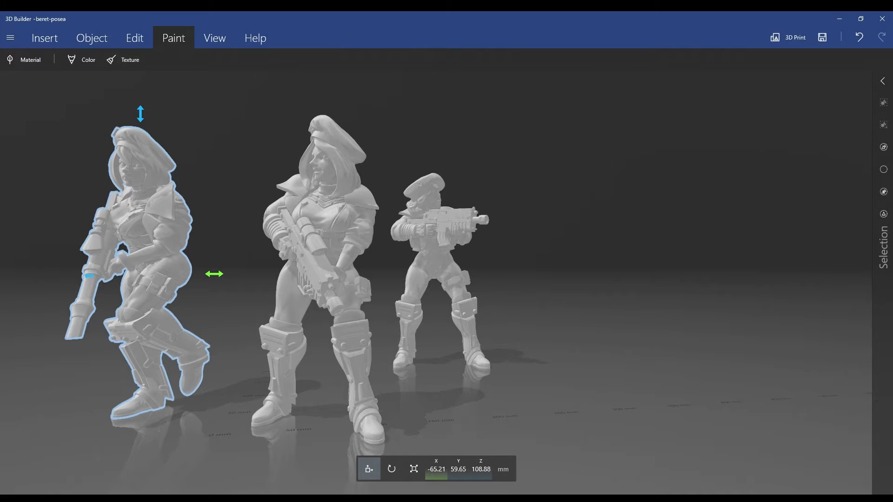
left_click(80, 60)
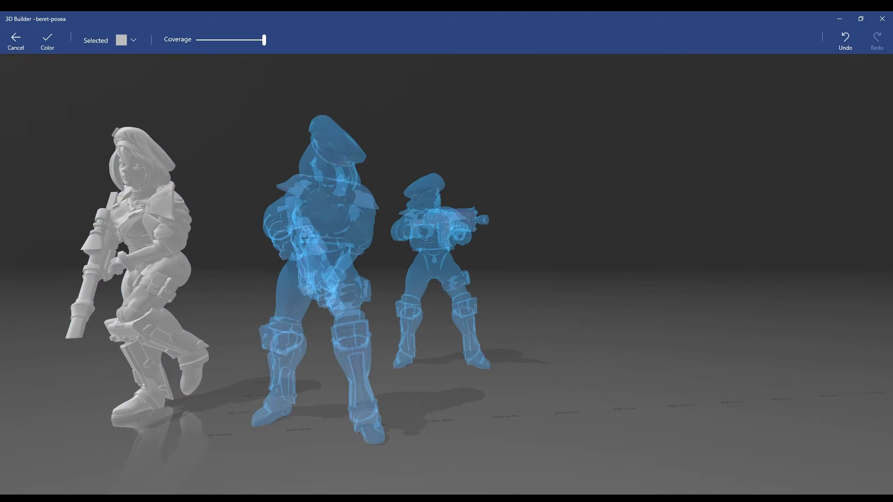
left_click(108, 40)
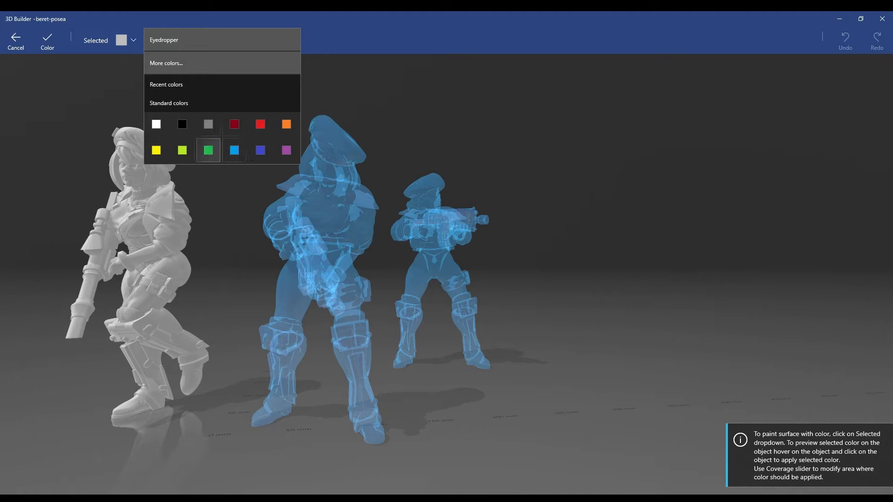
left_click(209, 150)
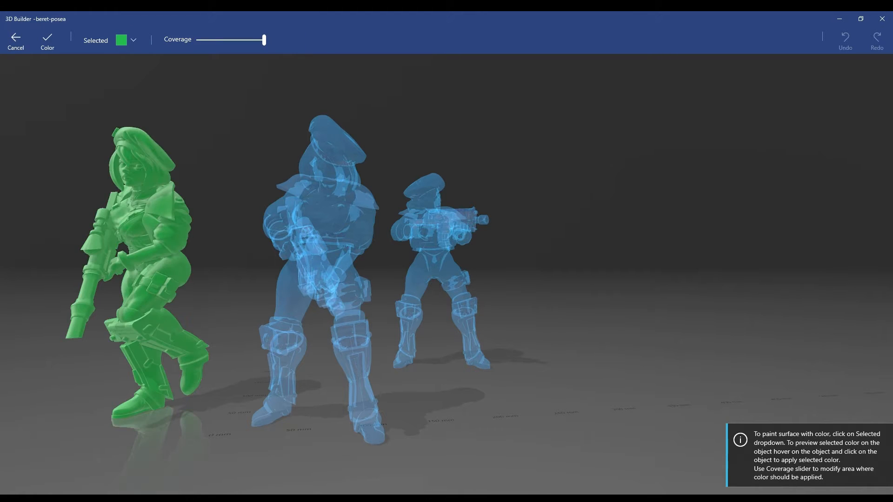
left_click(47, 41)
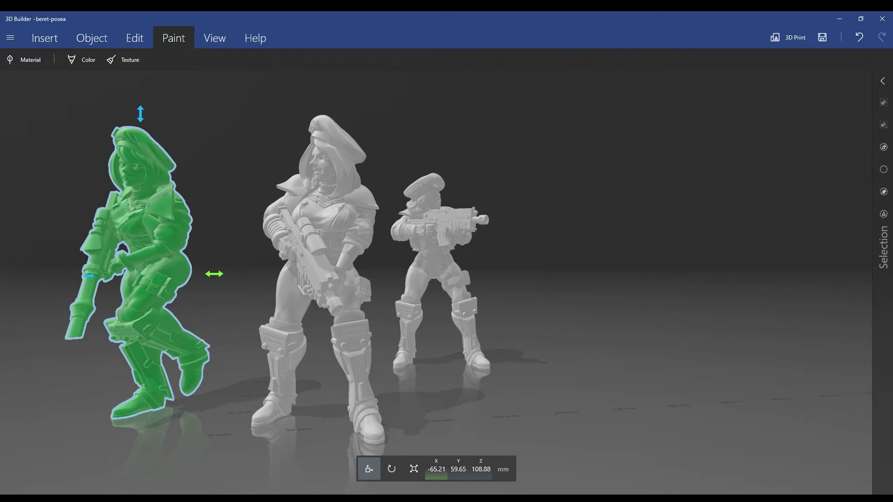
Paint the middle standing figure with the standard dark red color
left_click(321, 233)
left_click(82, 60)
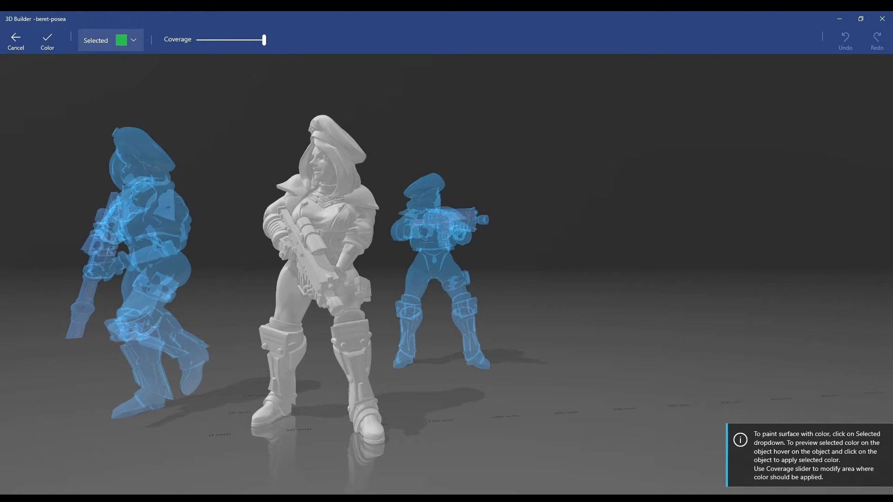
left_click(125, 40)
left_click(234, 150)
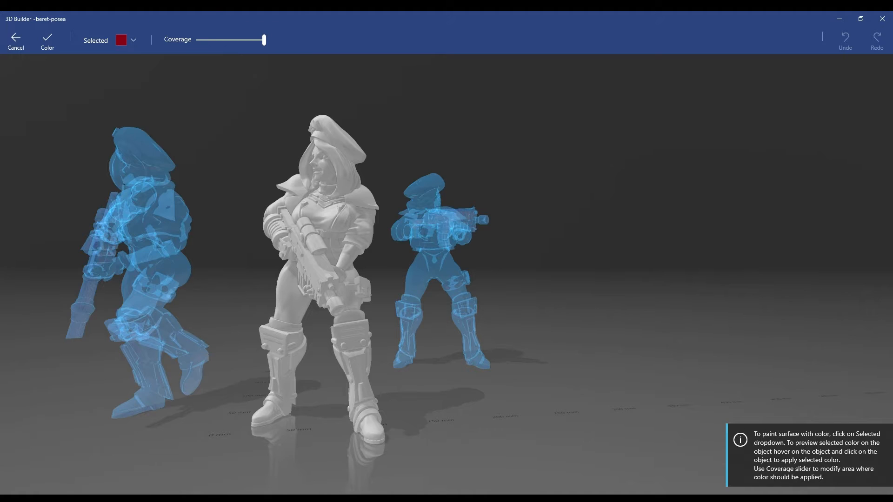
left_click(307, 277)
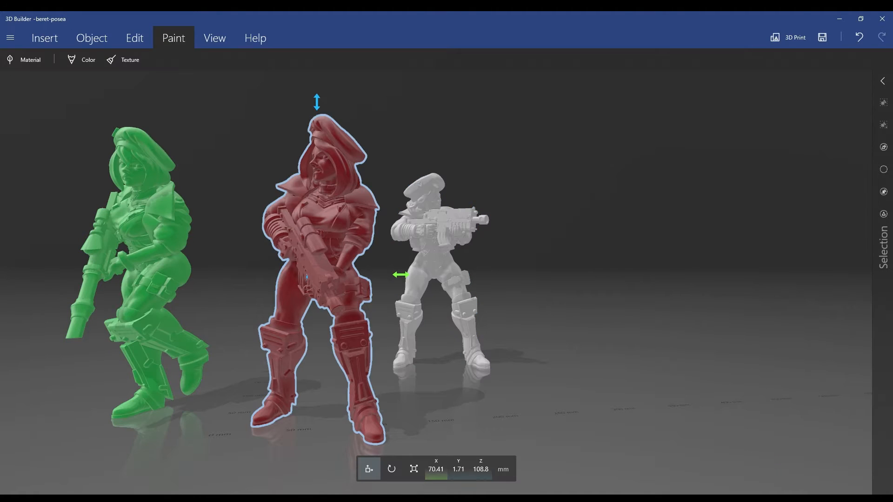
left_click(456, 272)
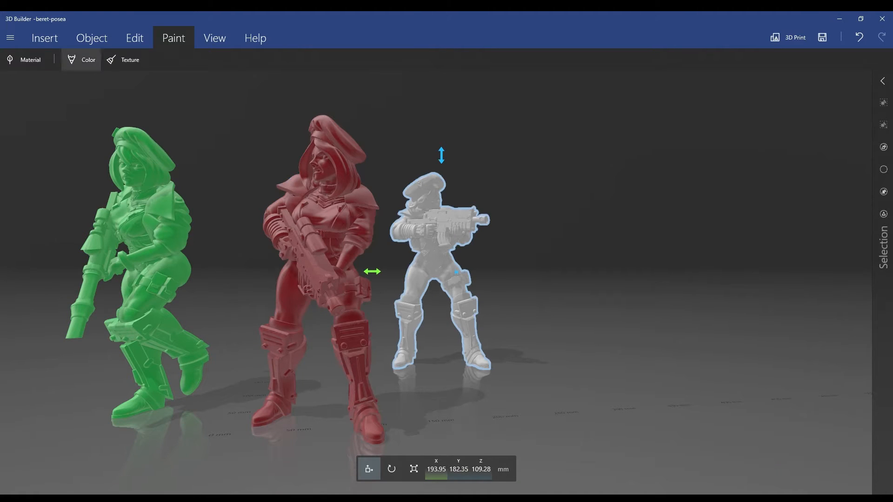
left_click(82, 60)
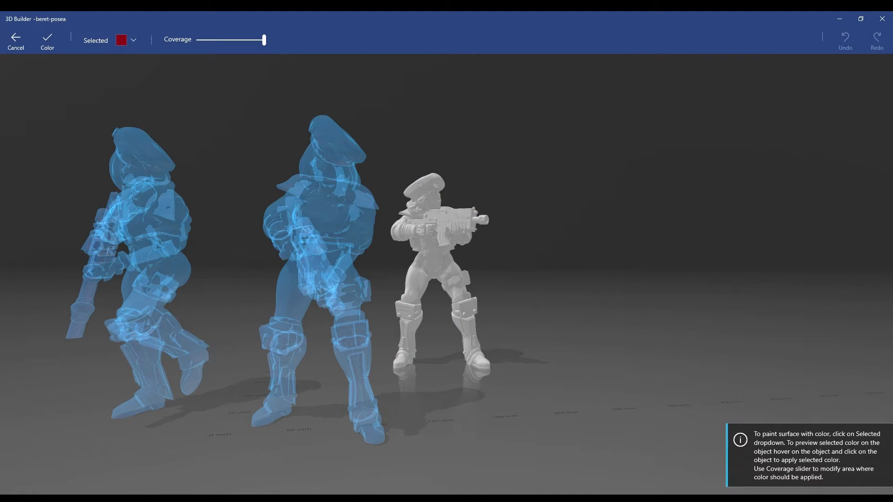
left_click(122, 40)
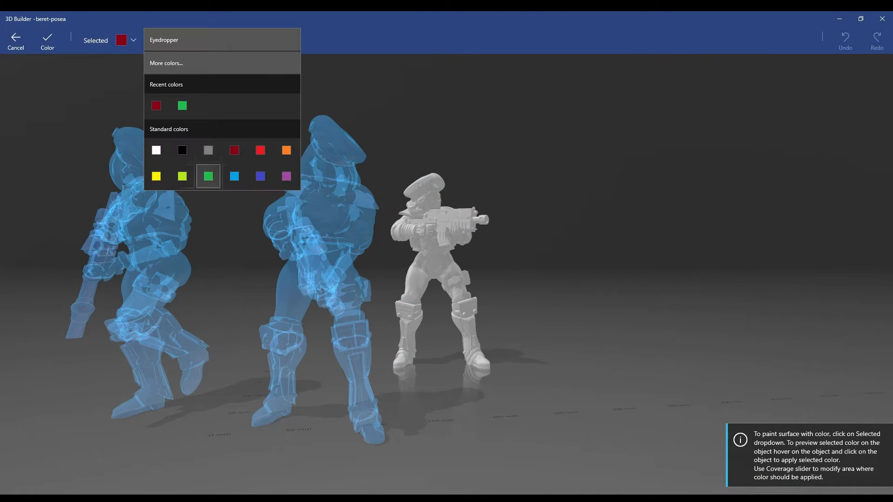
left_click(208, 176)
key("Escape")
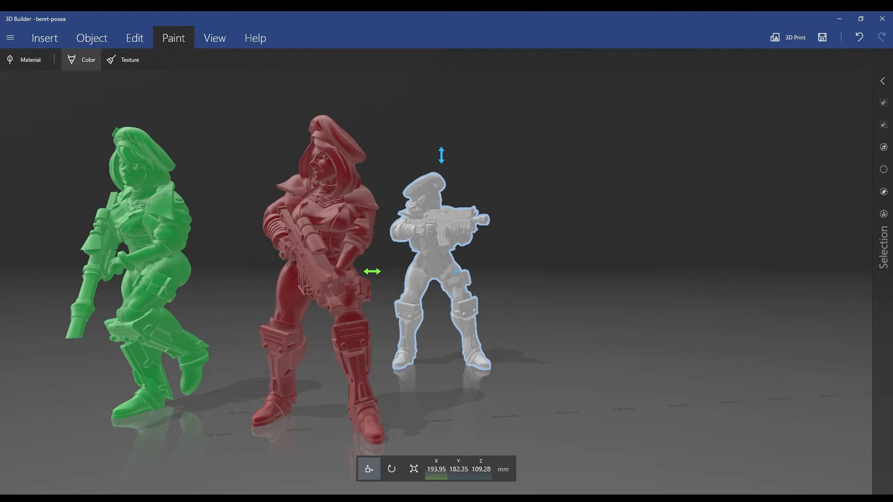
Paint the rear figure aiming the rifle with the standard orange color
left_click(81, 59)
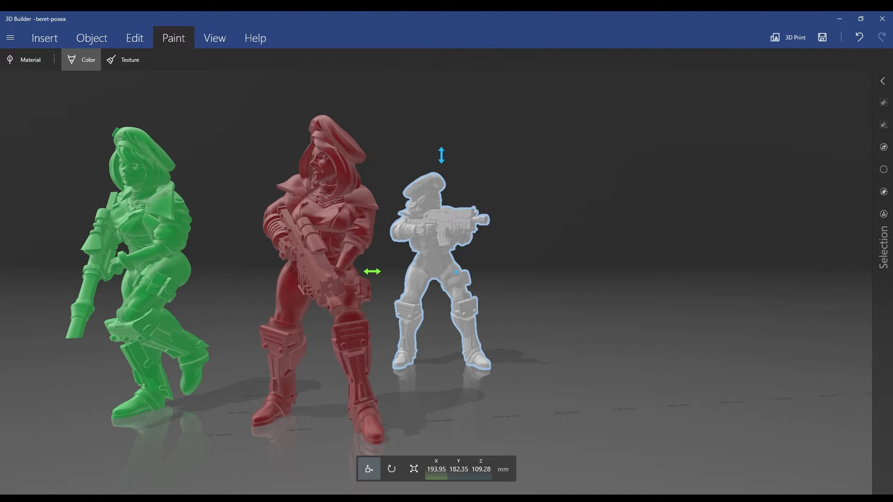
left_click(122, 40)
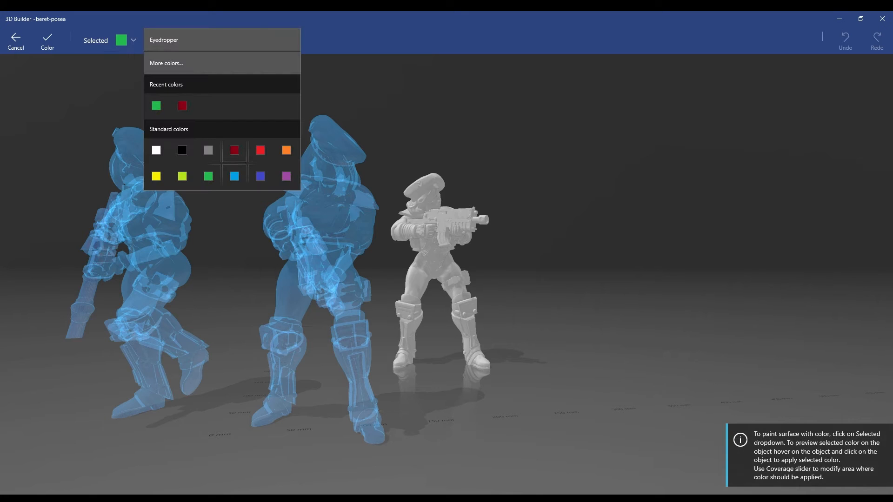
left_click(286, 150)
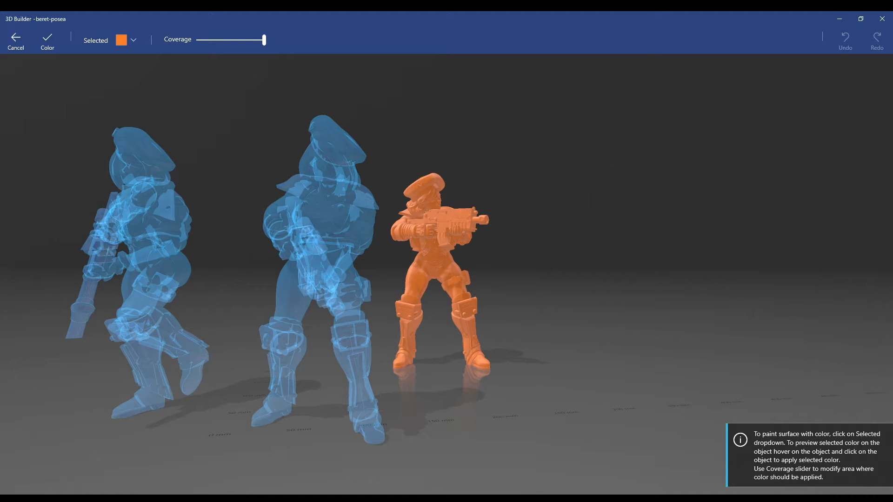
left_click(437, 242)
left_click(47, 41)
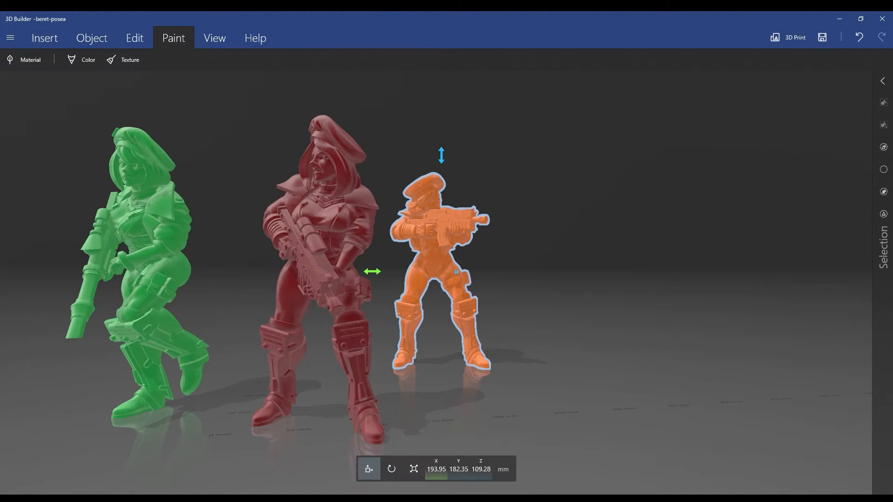
Hollow the orange figure with a minimal wall thickness of 1.8 mm
left_click_drag(605, 279, 139, 286)
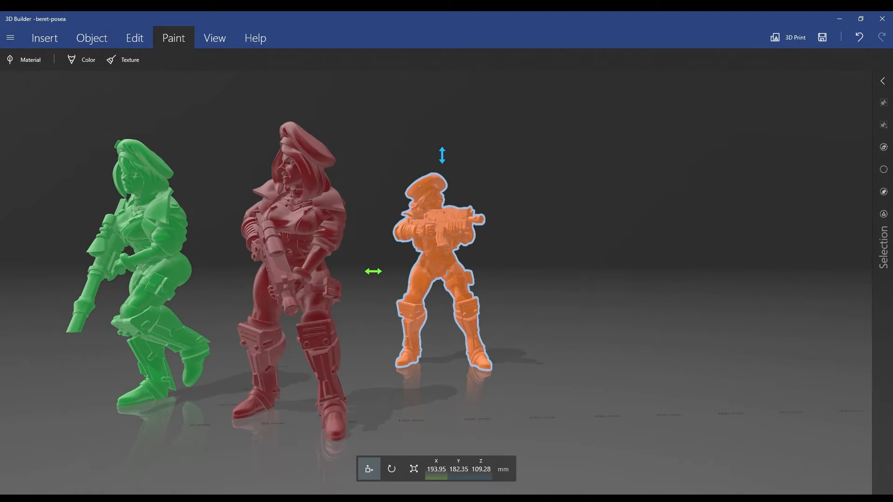
left_click_drag(391, 286, 362, 277)
right_click_drag(354, 279, 500, 295)
left_click_drag(353, 279, 369, 298)
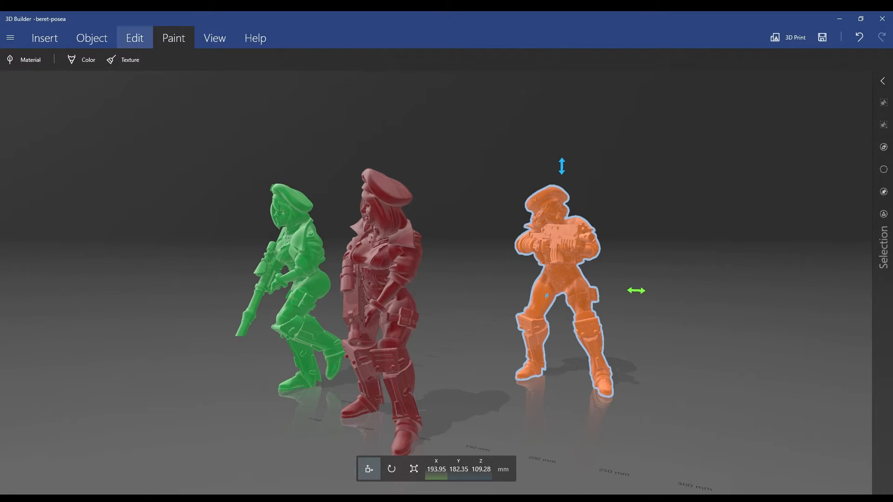
left_click(134, 38)
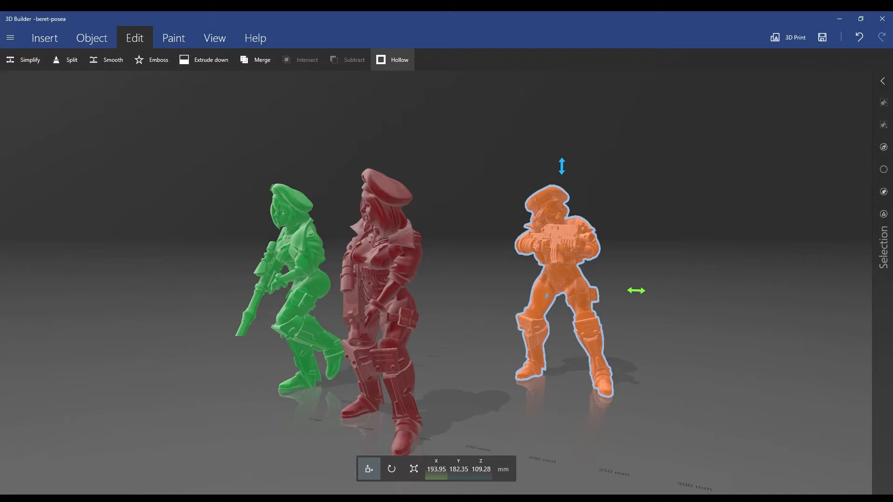
left_click(393, 60)
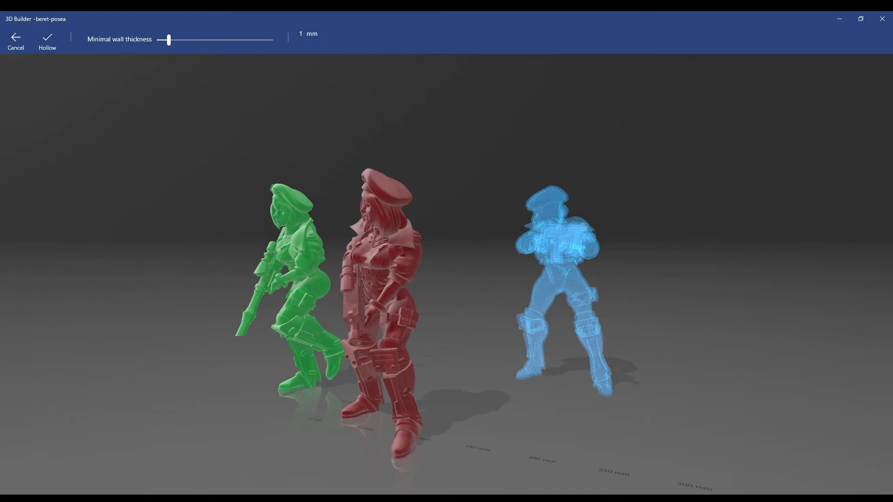
left_click_drag(169, 40, 178, 40)
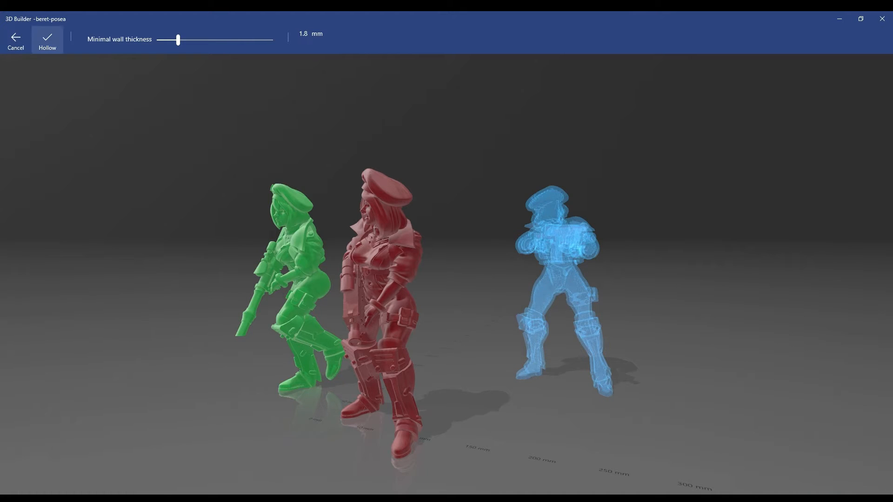
left_click(47, 40)
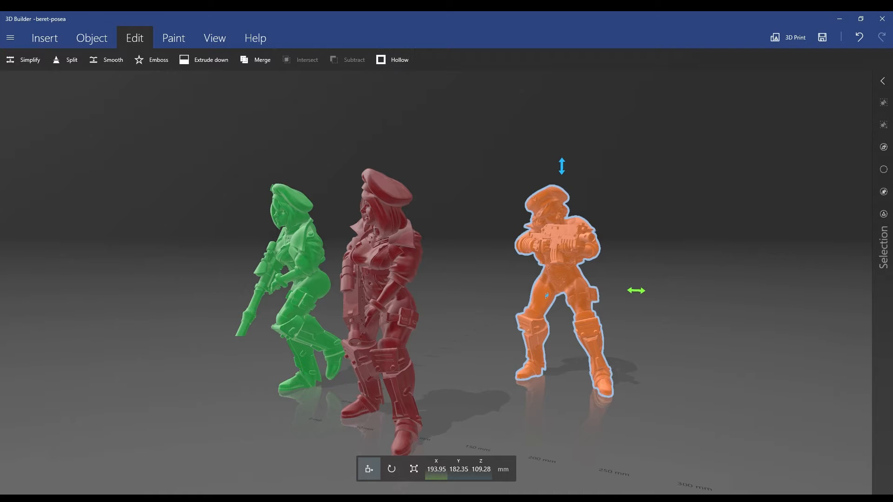
left_click_drag(697, 233, 419, 284)
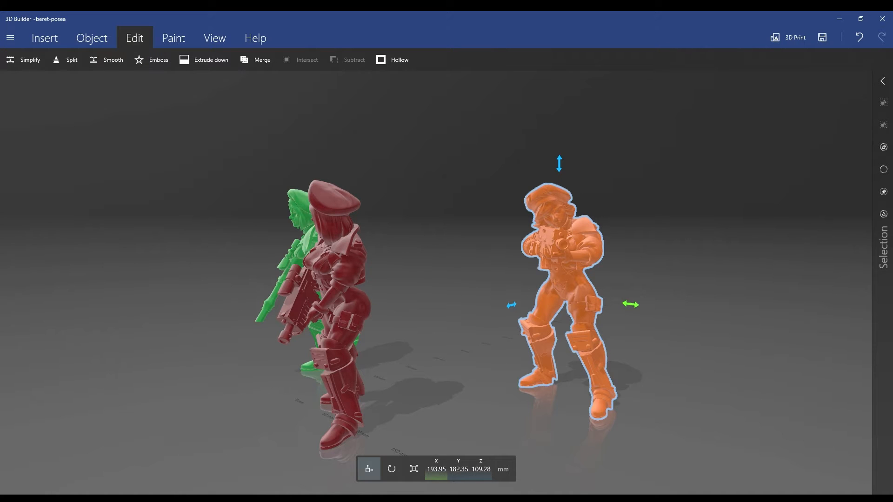
left_click_drag(419, 284, 139, 284)
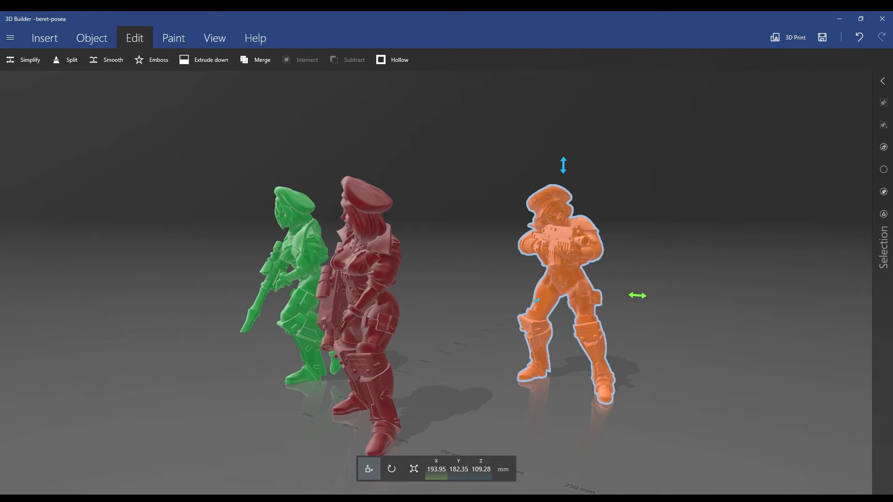
left_click(86, 37)
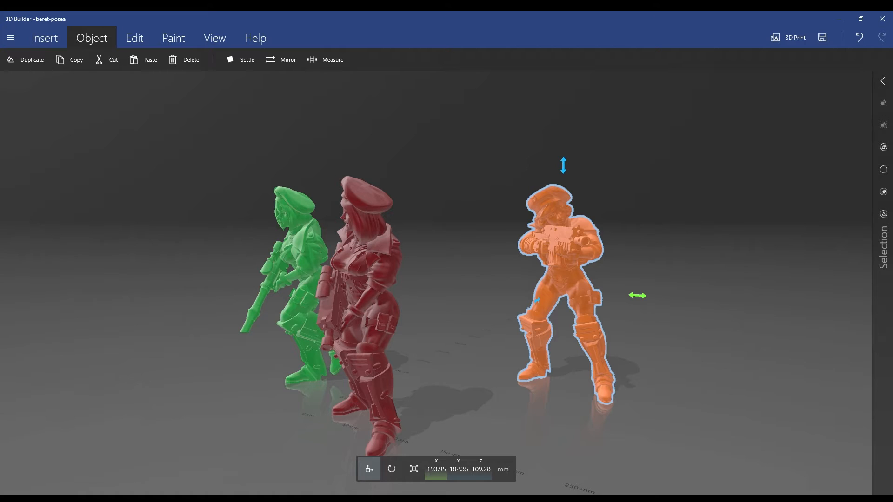
left_click(134, 37)
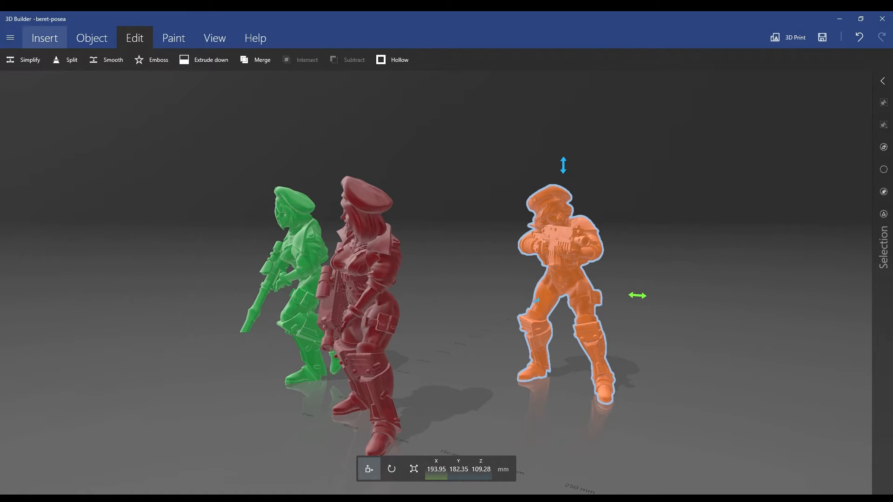
Insert a cylinder and slide it along the X axis to about 165 mm
left_click(45, 38)
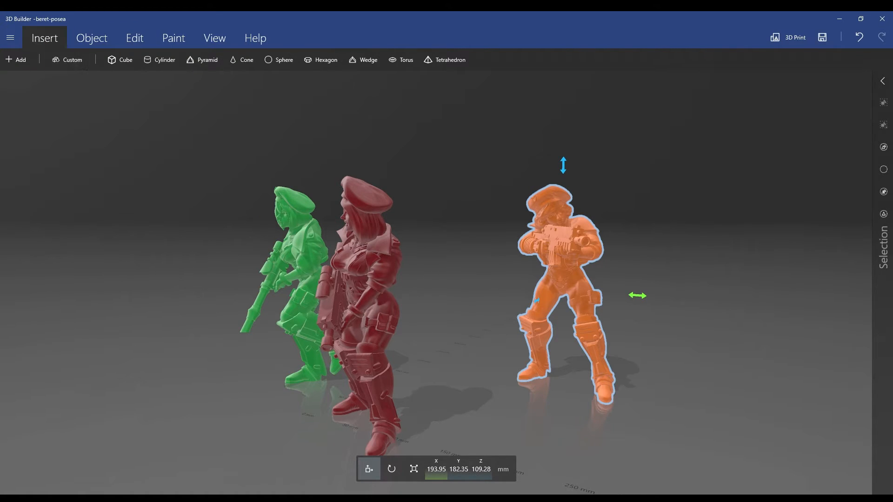
left_click(159, 60)
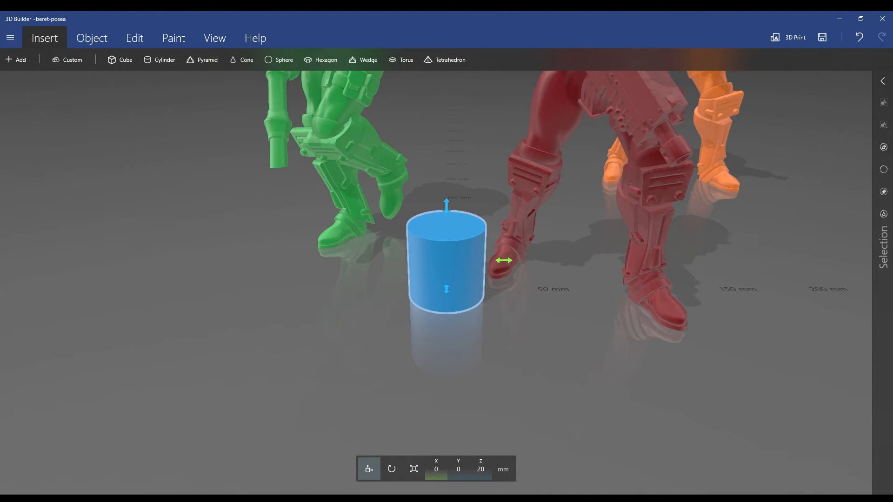
mouse_move(447, 205)
left_mouse_down()
mouse_move(447, 215)
mouse_move(446, 192)
mouse_move(446, 206)
left_mouse_up()
left_click_drag(503, 261, 817, 260)
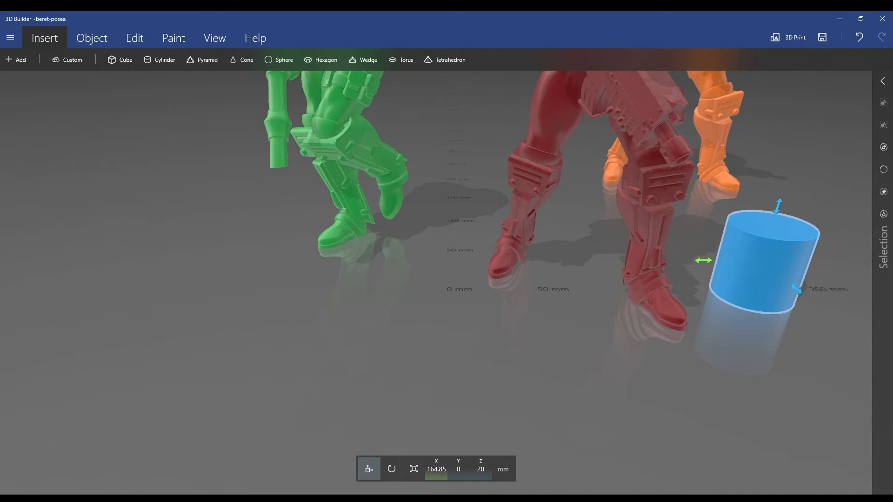
Move the cylinder along the Y axis until it stands at the orange figure's feet
left_click_drag(558, 373, 418, 325)
scroll(436, 283, "down", 5)
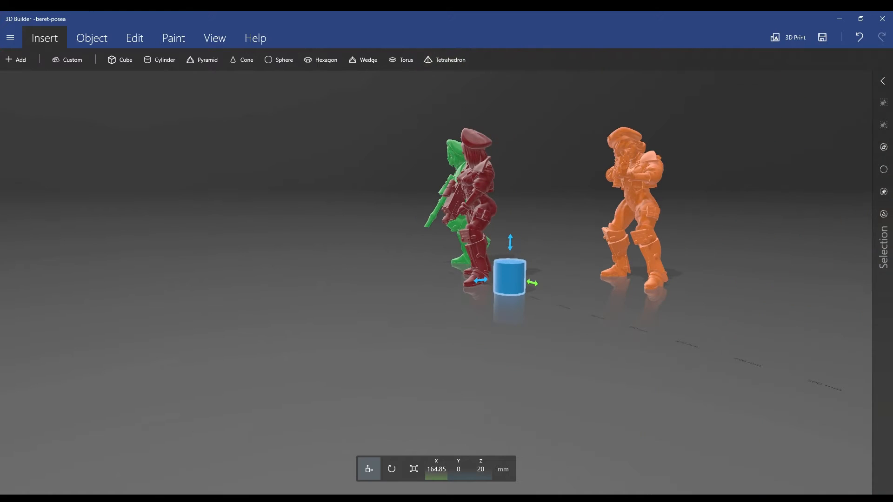
left_click_drag(558, 372, 404, 428)
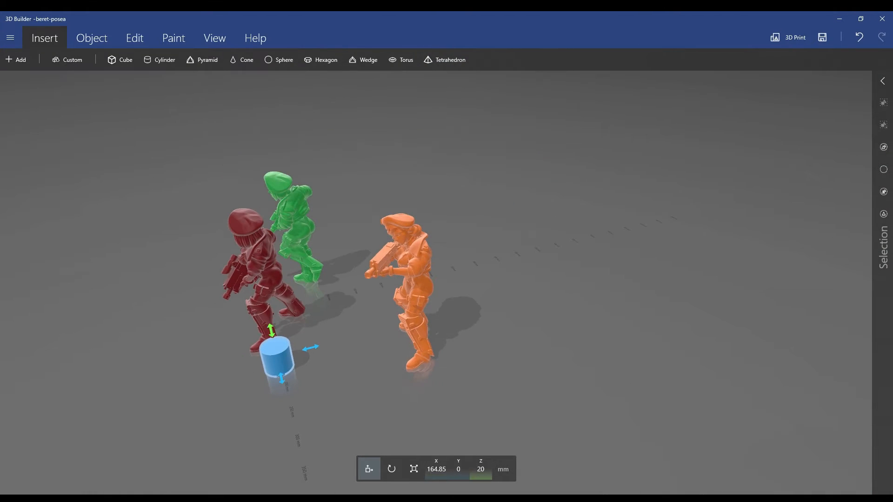
left_click_drag(276, 355, 403, 340)
Scale the cylinder down uniformly to about 9 mm on every axis
left_click(414, 469)
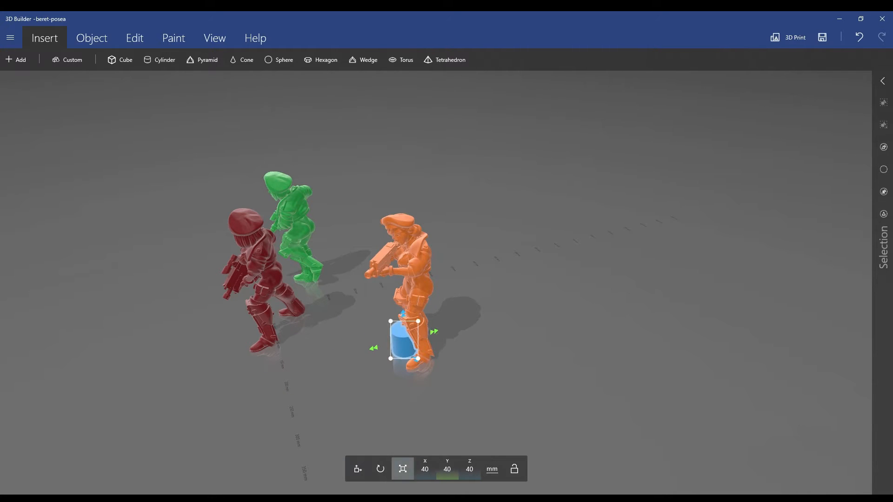
left_click_drag(409, 400, 523, 386)
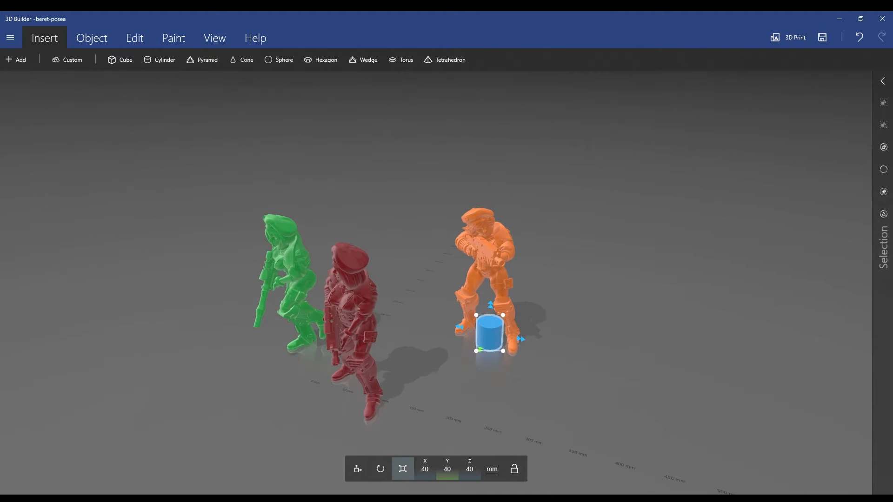
left_click_drag(503, 315, 284, 112)
scroll(446, 282, "up", 6)
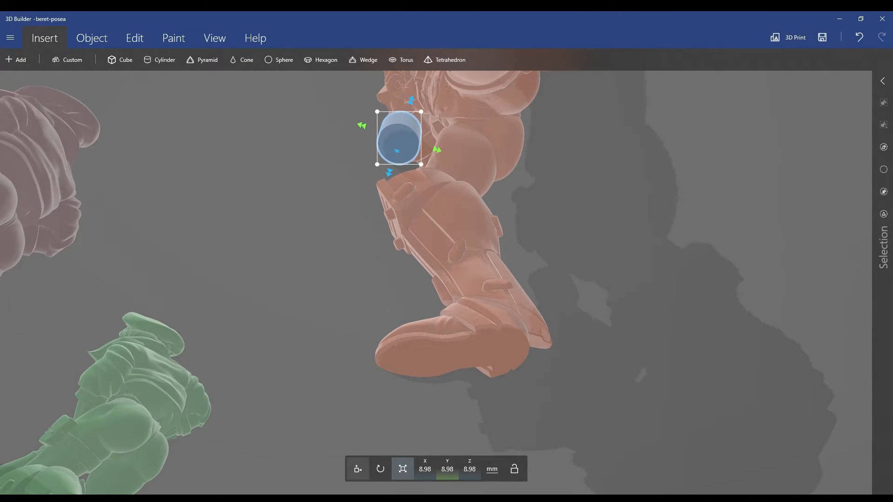
Place the cylinder under the toe of the orange figure's boot at about X 148, Y 202 and Z 0 mm
left_click(358, 469)
left_click_drag(397, 151, 346, 313)
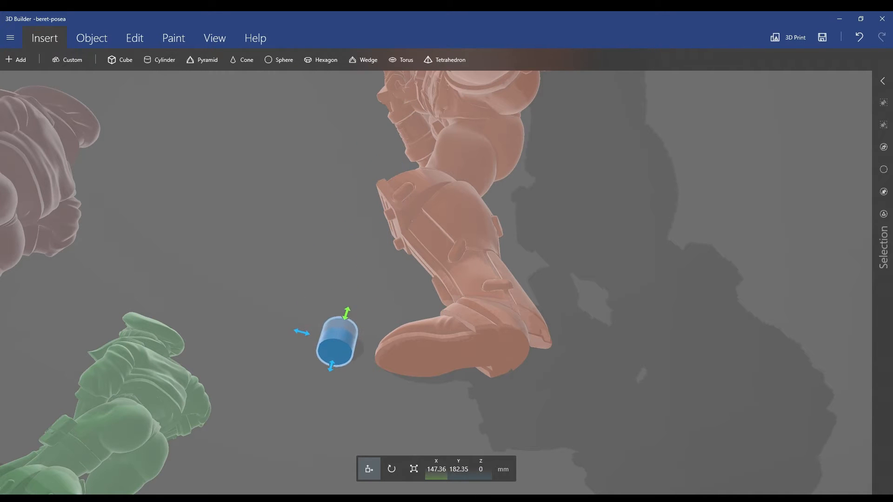
left_click_drag(302, 332, 375, 351)
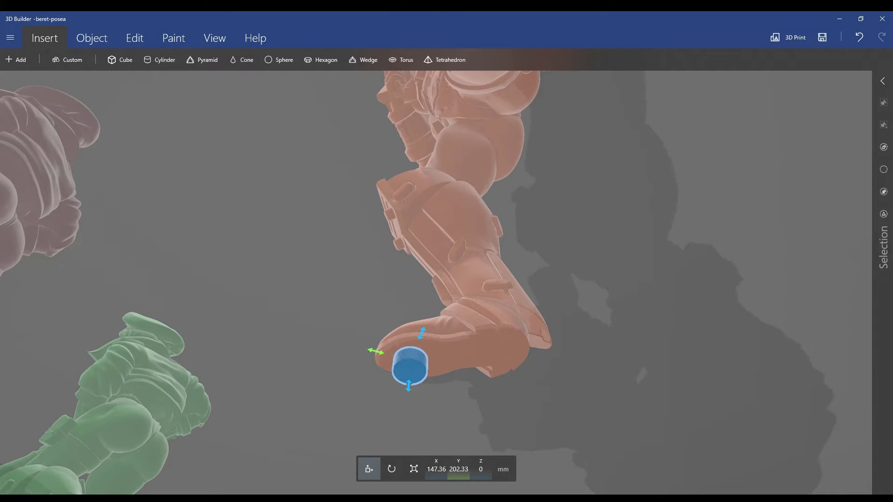
left_click_drag(297, 261, 374, 349)
left_click_drag(326, 209, 326, 279)
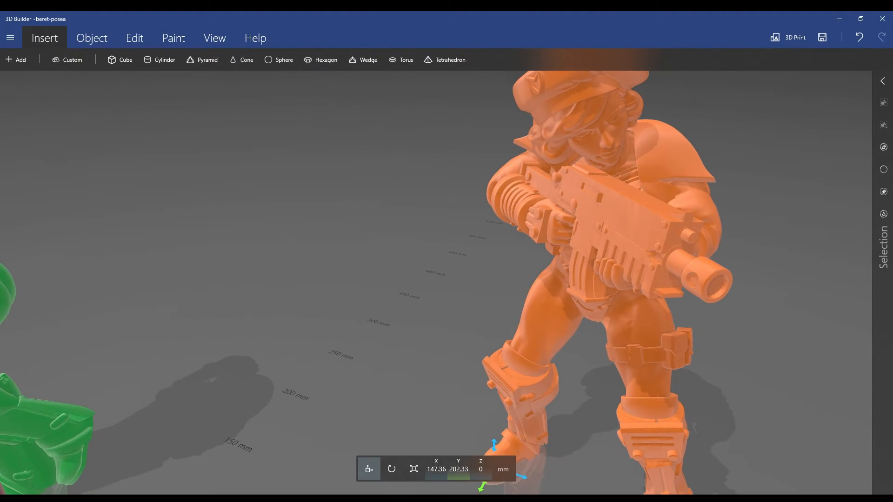
right_click_drag(325, 279, 291, 139)
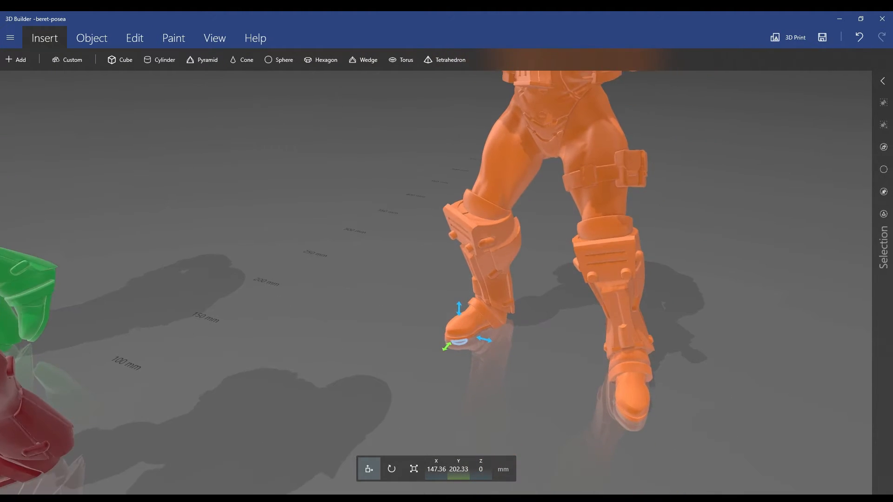
left_click_drag(325, 232, 399, 302)
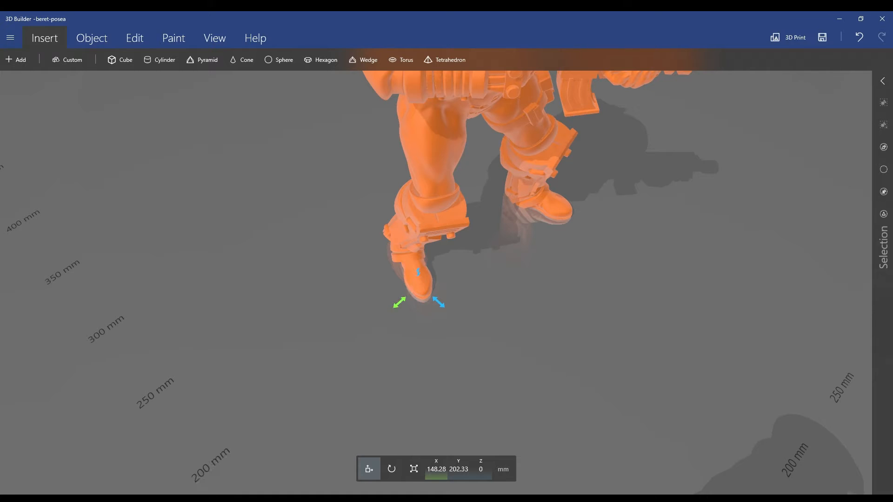
Scale the cylinder down to 6 mm on every axis and shift it along X to about 149 mm on the boot's sole
left_click(414, 469)
left_click_drag(427, 296, 425, 293)
scroll(446, 262, "up", 5)
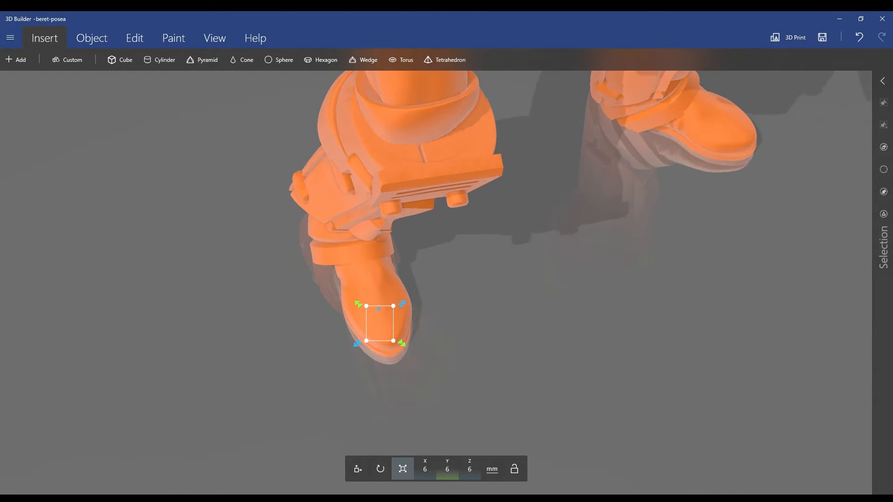
right_click_drag(446, 262, 414, 226)
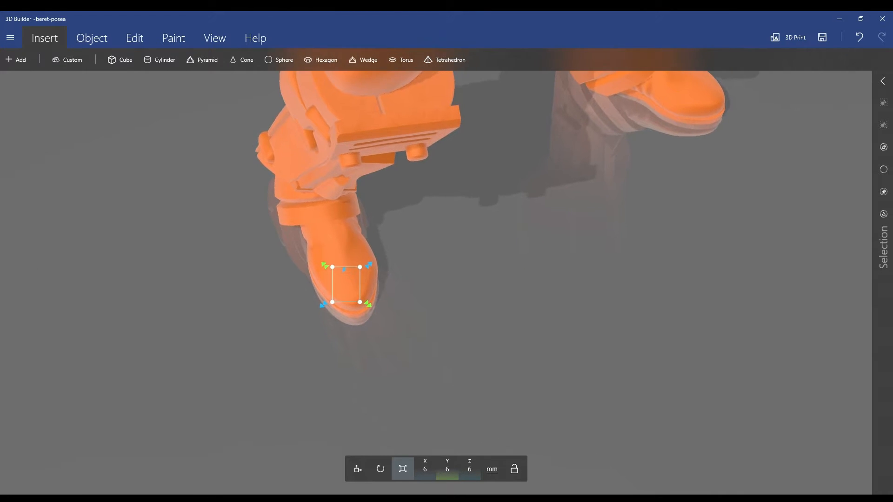
left_click_drag(414, 226, 433, 63)
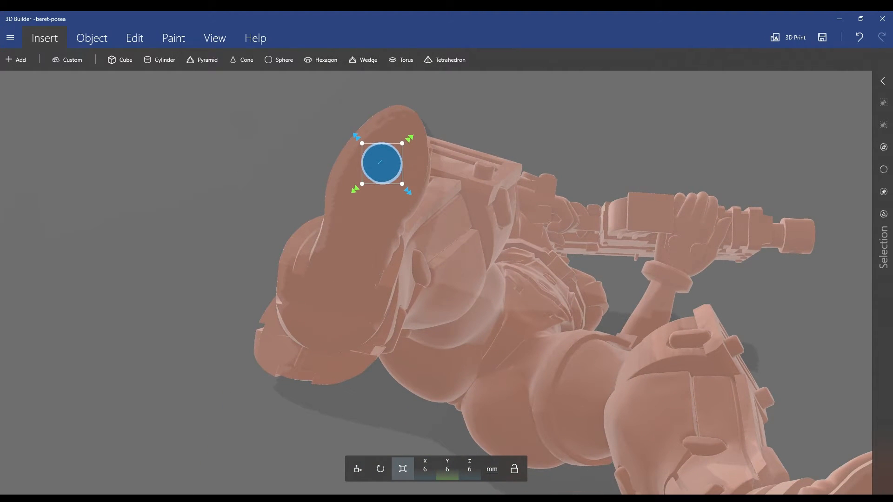
left_click(358, 469)
left_click_drag(380, 161, 385, 166)
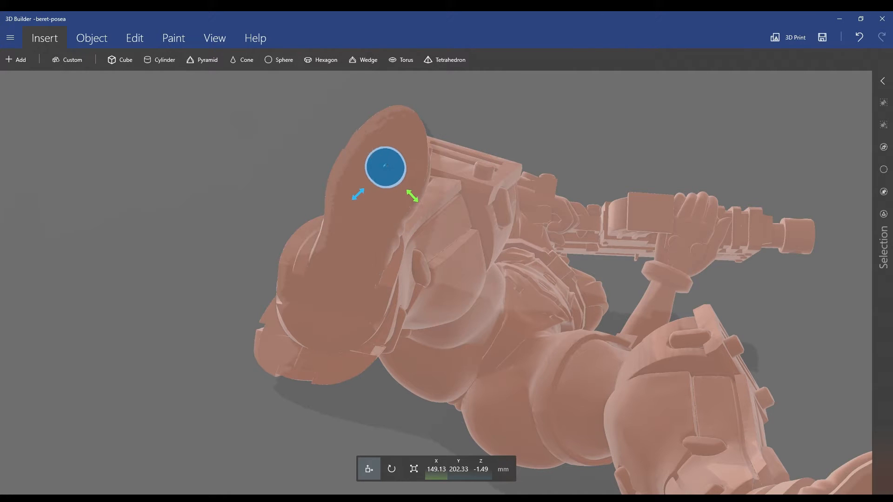
Try to subtract with the orange figure selected instead of the cylinder, and undo the subtraction
left_click(681, 291)
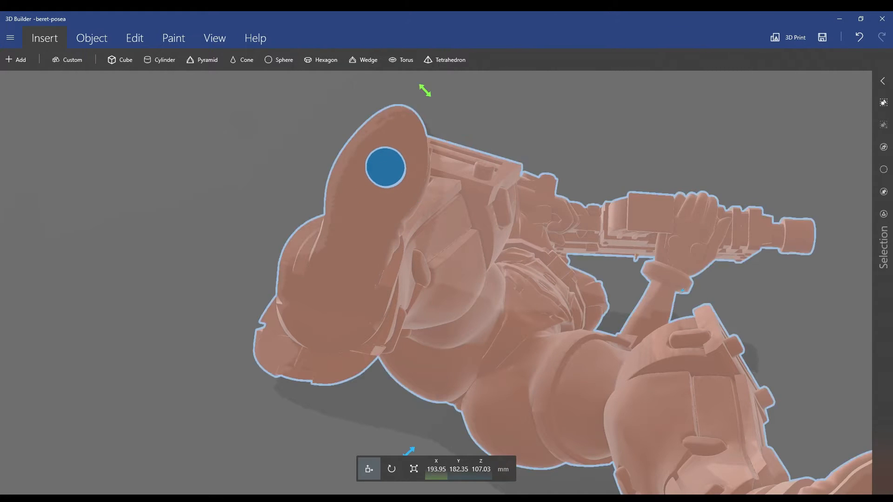
key("ctrl+a")
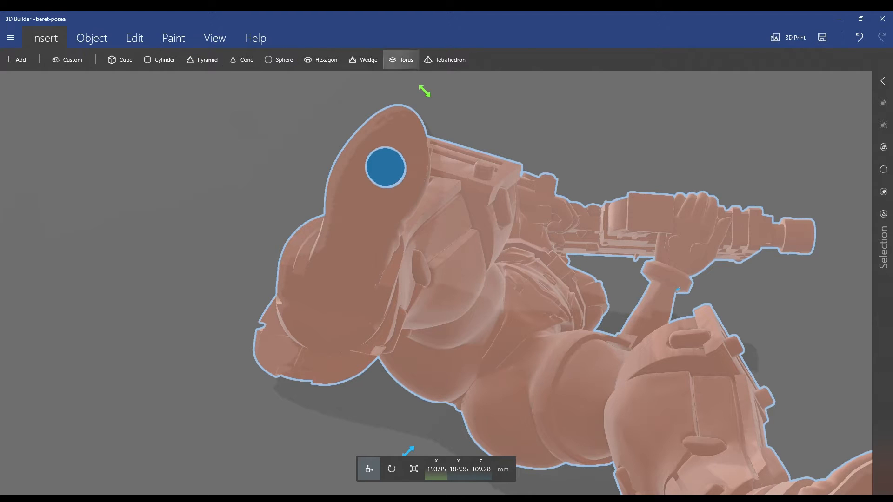
left_click(135, 37)
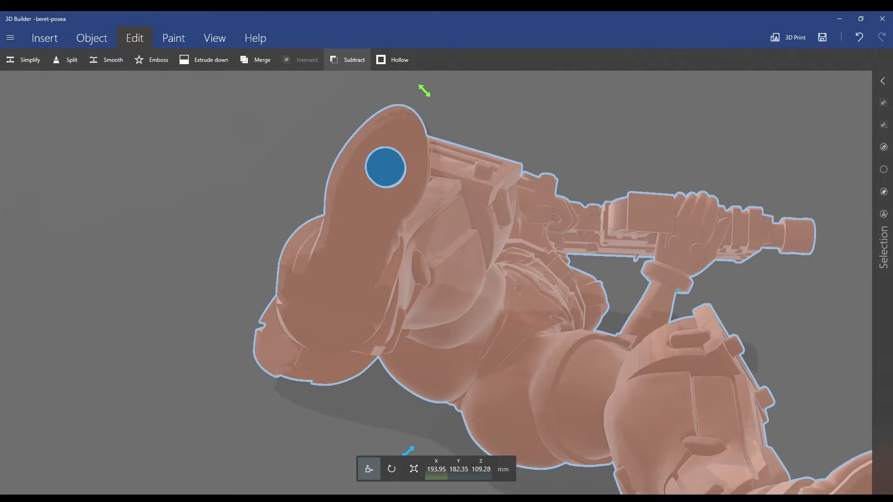
left_click(348, 60)
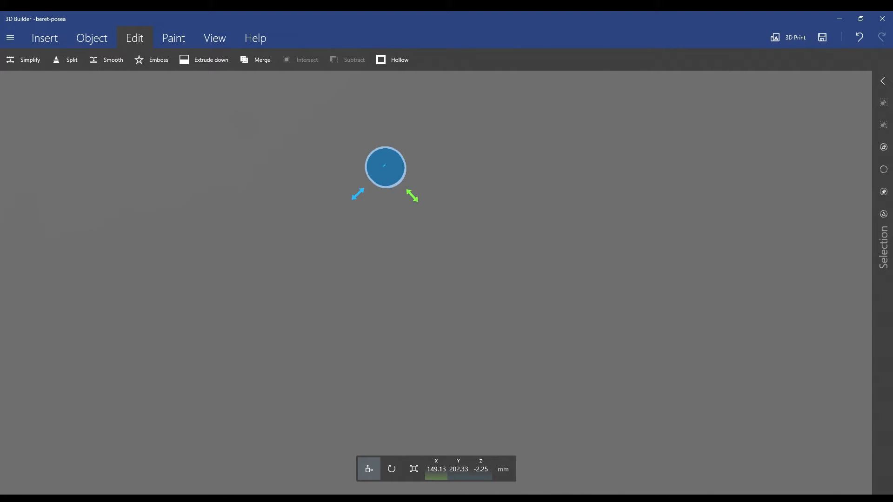
key("ctrl+z")
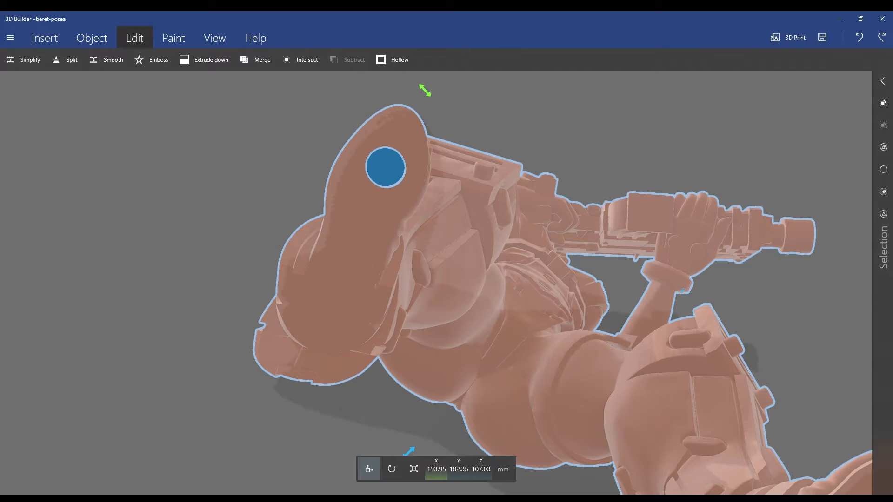
left_click(385, 167)
left_click(349, 223)
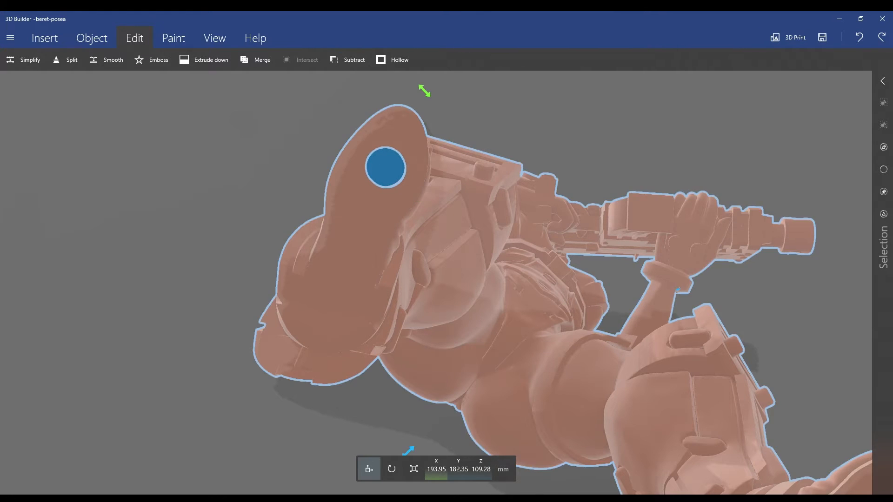
key("ctrl+a")
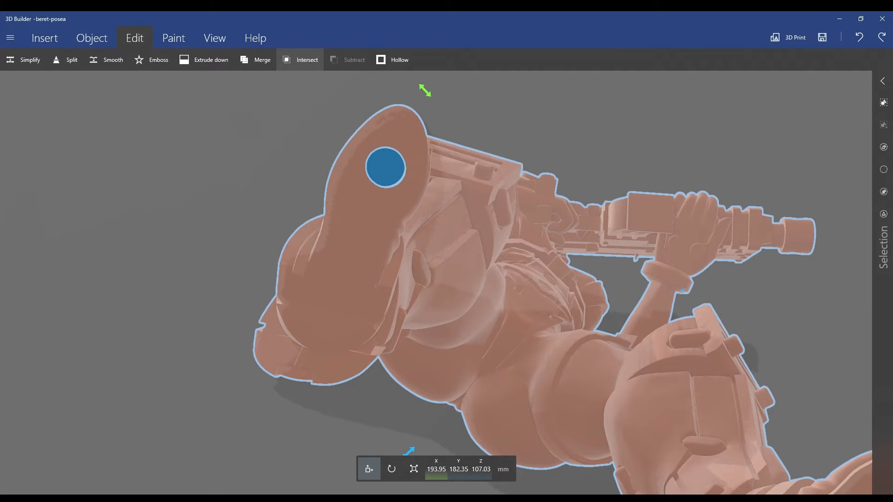
left_click(349, 224)
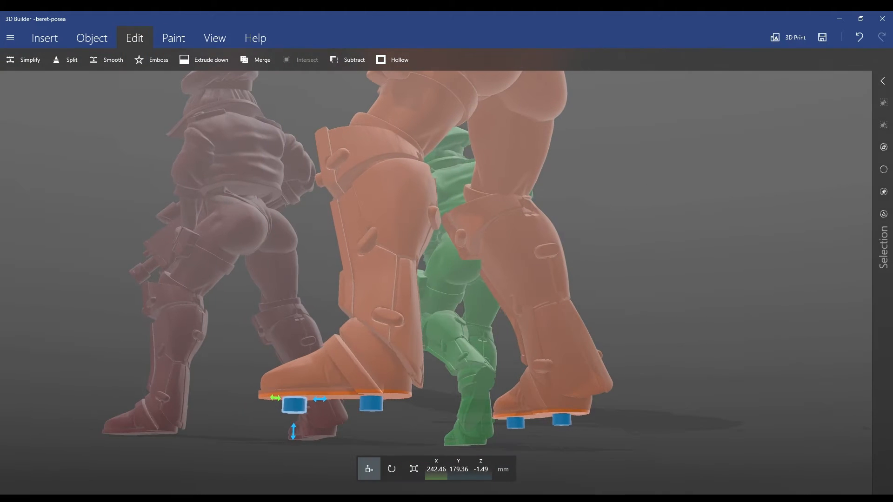
Subtract the four small cylinders under the orange figure's boots to cut drain holes in the soles
left_click(371, 404)
key("ctrl+s")
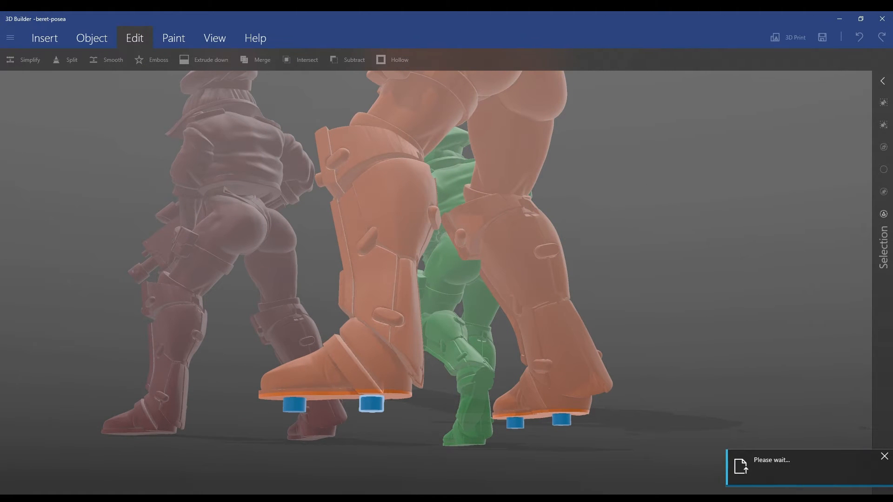
left_click(295, 404)
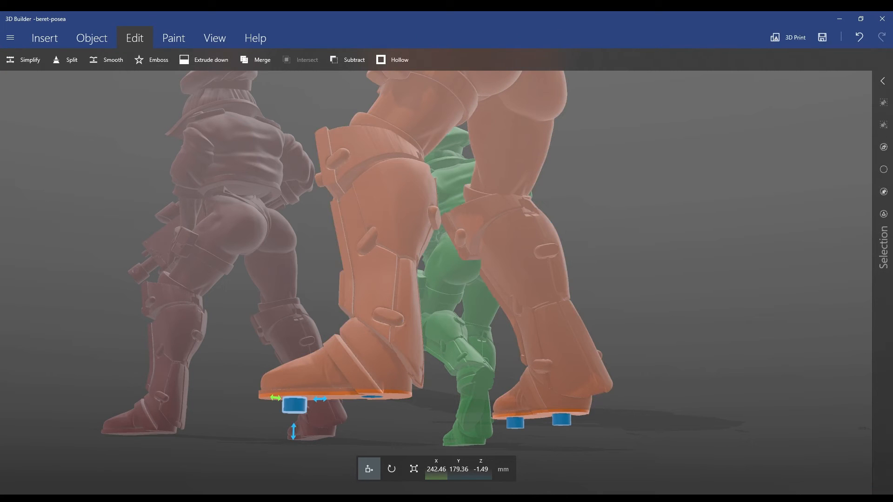
left_click(347, 60)
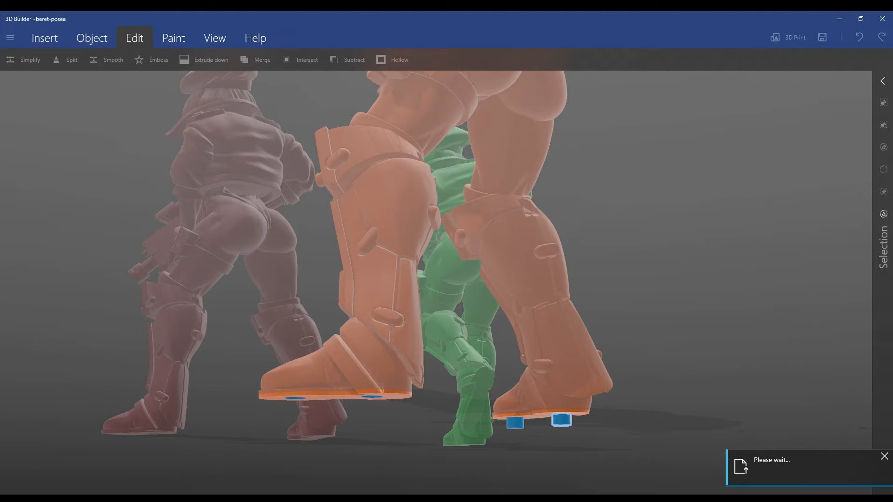
left_click(515, 423)
left_click(347, 60)
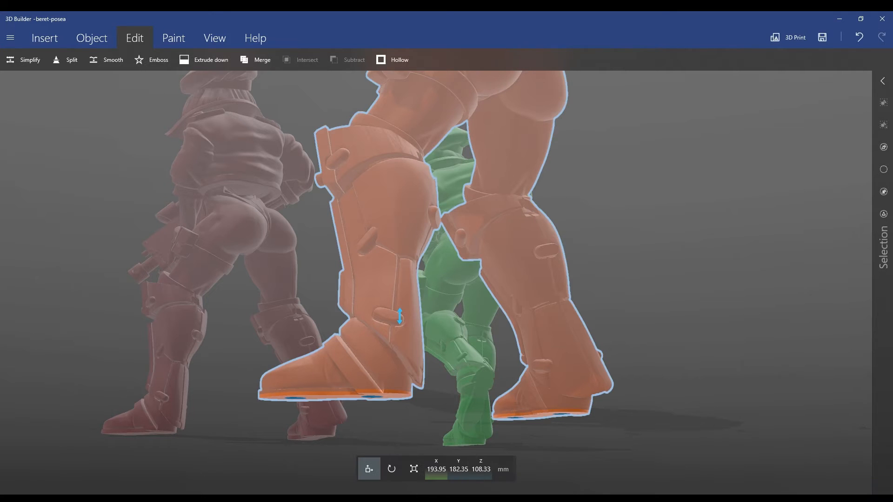
Move the orange figure to about X 206 and Y 213 mm, and raise it to about Z 185 mm
left_click_drag(651, 326, 269, 270)
left_click_drag(464, 361, 484, 325)
scroll(459, 297, "up", 5)
scroll(447, 275, "up", 2)
scroll(447, 274, "down", 6)
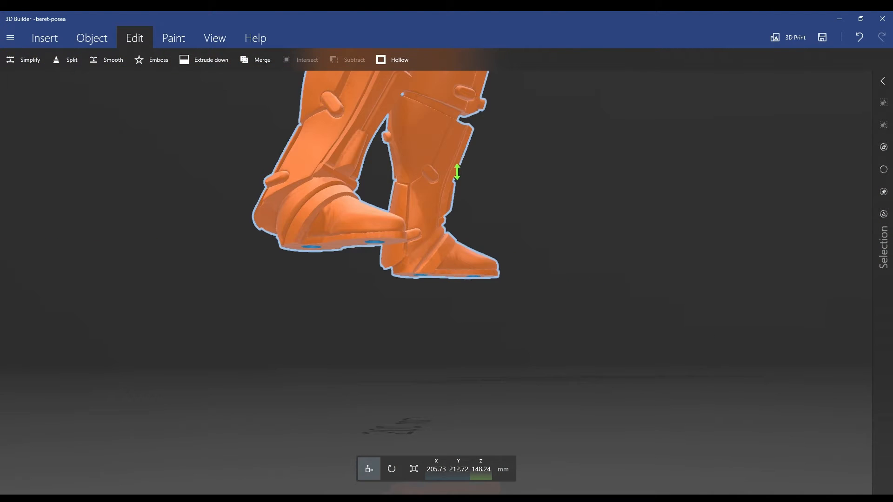
left_click_drag(457, 172, 456, 65)
Examine the drain holes in the raised orange figure's boot soles from below
left_click_drag(459, 298, 511, 316)
scroll(459, 251, "up", 6)
scroll(447, 283, "down", 5)
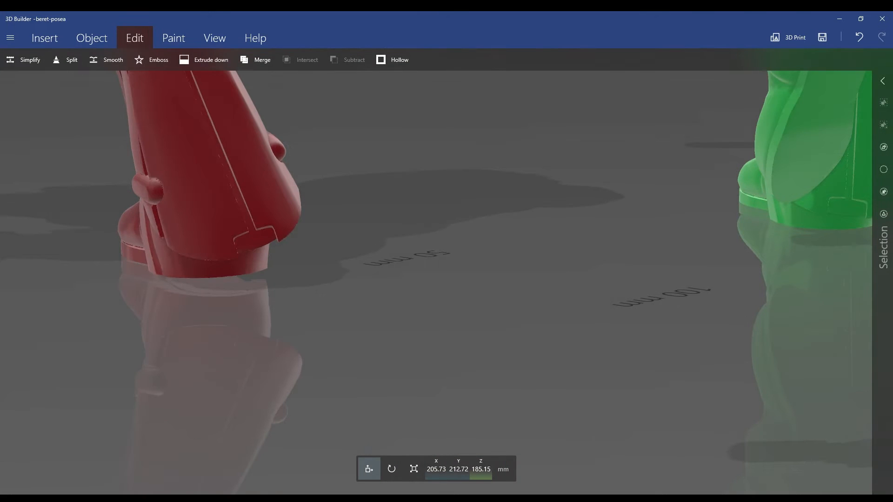
scroll(446, 283, "down", 6)
left_click_drag(446, 283, 558, 195)
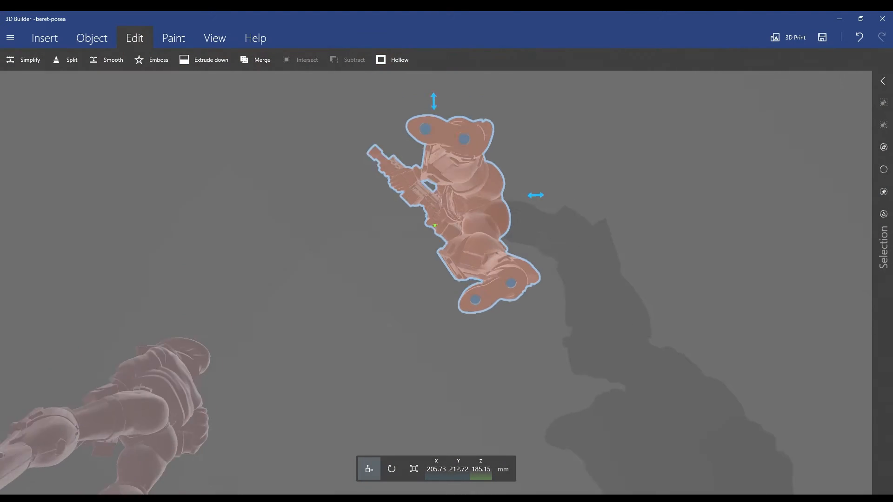
scroll(446, 251, "up", 2)
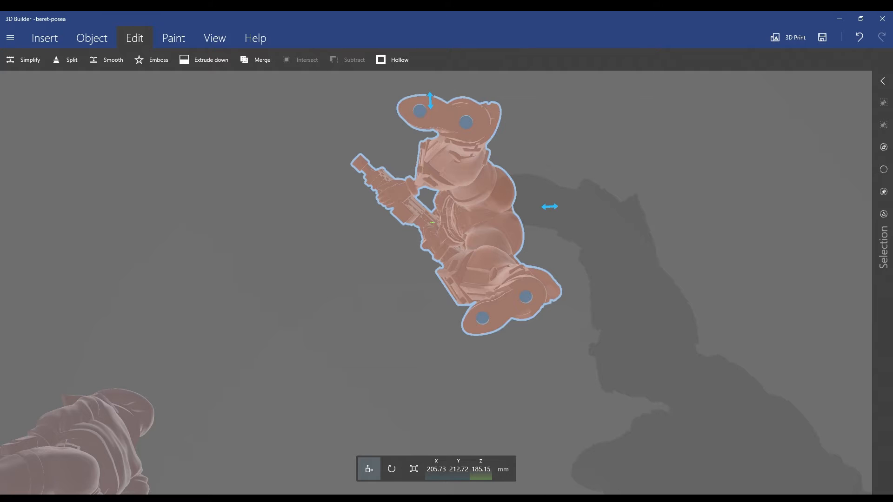
left_click_drag(558, 196, 521, 297)
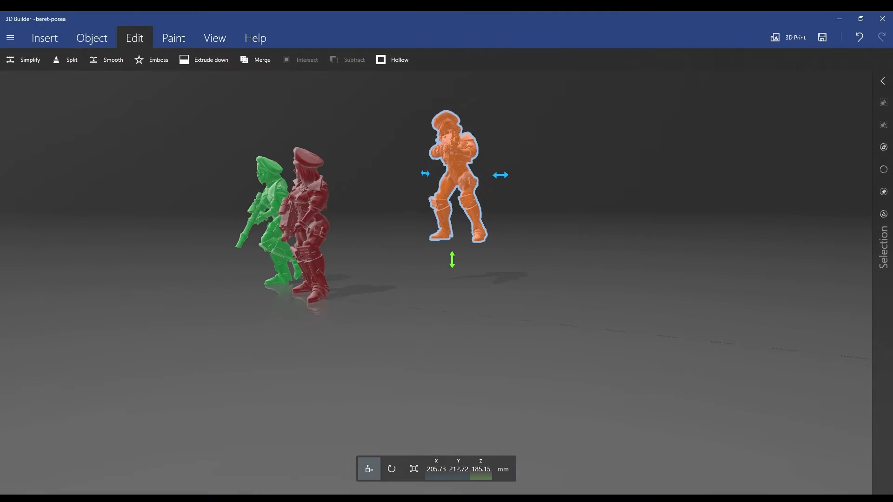
Lower the orange figure back to the ground and move the red figure to X 252 mm, away from the green one
left_click_drag(452, 259, 452, 284)
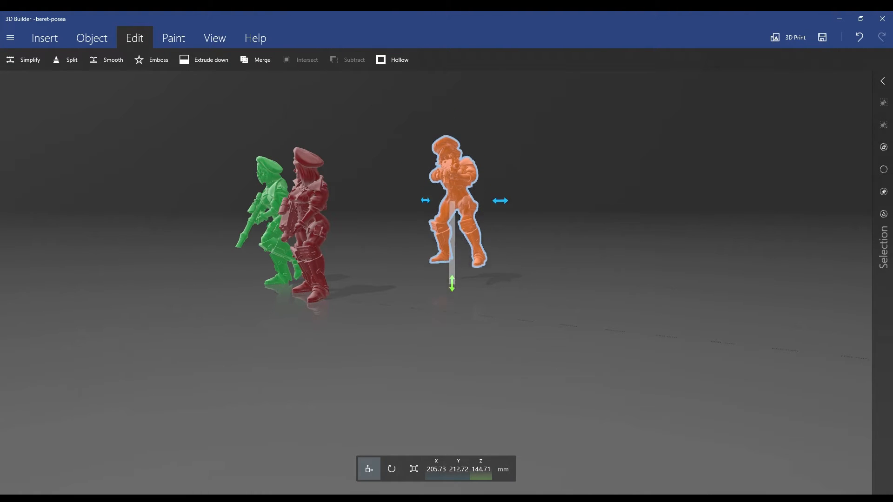
left_click_drag(279, 325, 382, 326)
left_click(382, 219)
left_click_drag(326, 326, 484, 326)
left_click_drag(573, 214, 242, 186)
left_click_drag(434, 298, 447, 302)
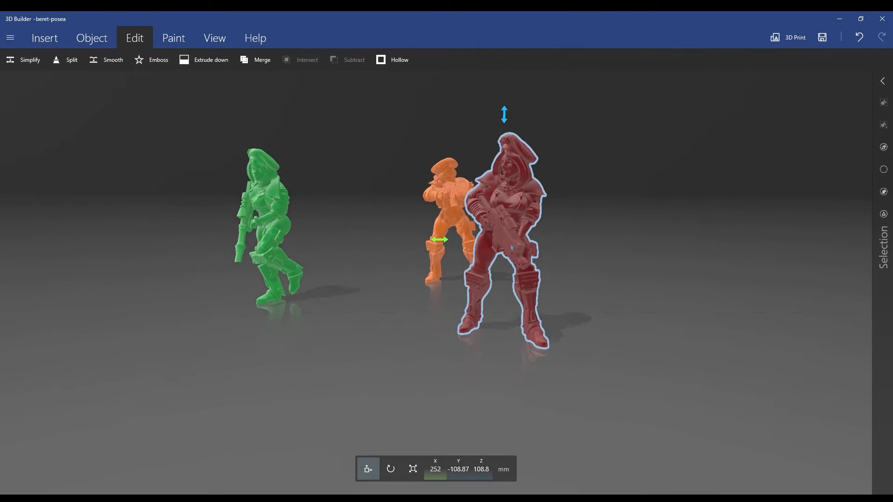
Set up a split of the green figure that keeps both parts
left_click_drag(305, 235, 326, 256)
left_click(378, 235)
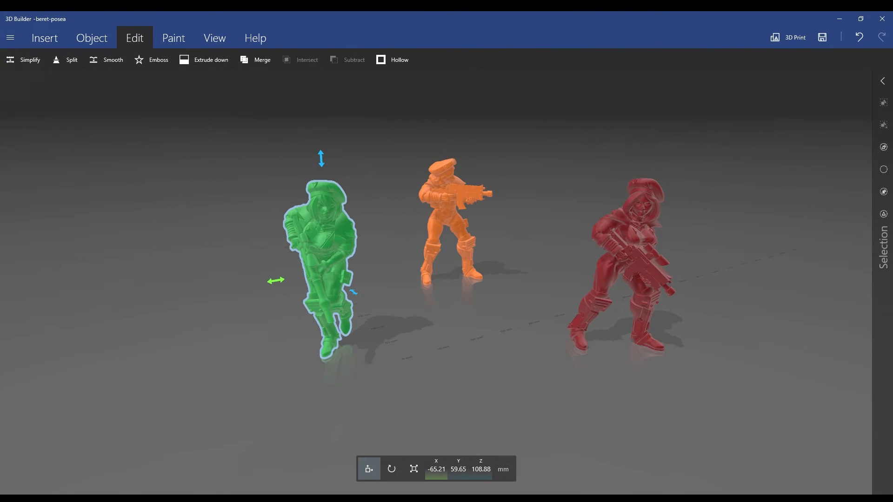
left_click(66, 60)
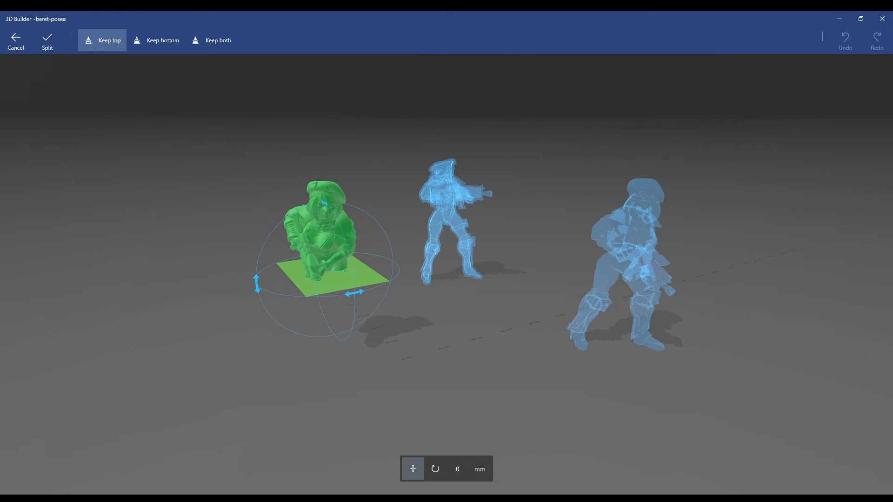
left_click(157, 40)
left_click(212, 40)
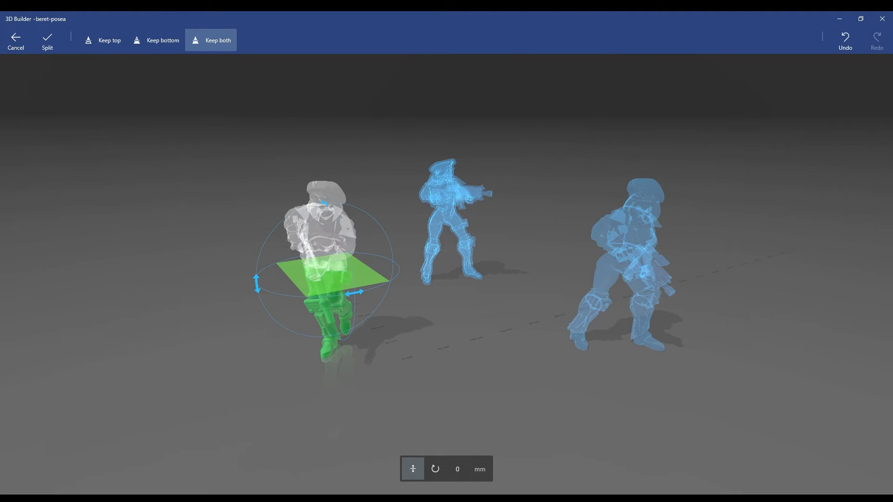
Roll the cutting plane to about -17 degrees, pitch it slightly, offset it by -3.73 mm, and split the green figure at the hips
left_click_drag(465, 395, 535, 396)
left_click_drag(465, 325, 600, 321)
scroll(447, 251, "up", 5)
left_click(435, 469)
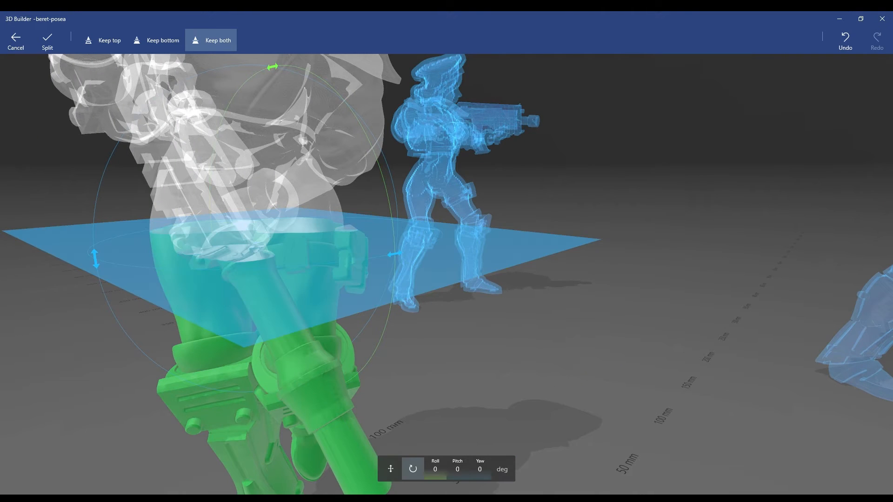
left_click_drag(273, 66, 247, 82)
left_click(95, 258)
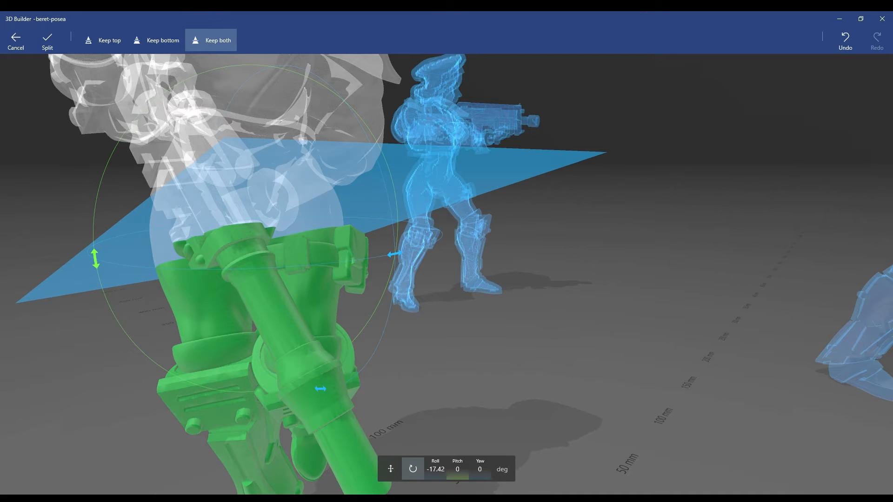
left_click_drag(95, 259, 117, 229)
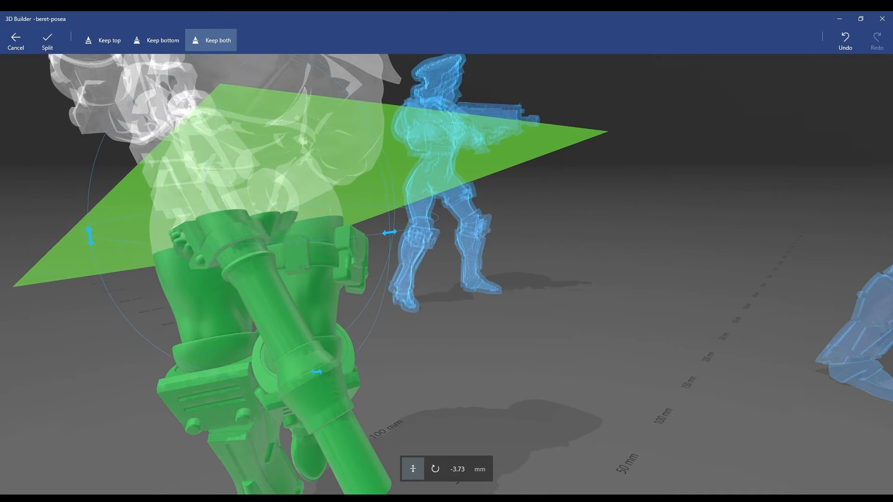
left_click(48, 41)
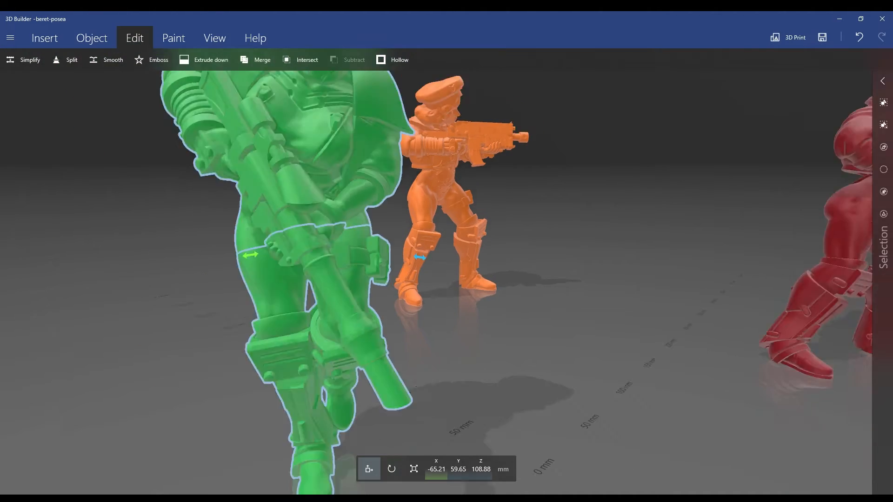
Raise the green figure's upper half and move its lower half to about X -17 and Y -34 mm
left_click(394, 300)
left_click(396, 200)
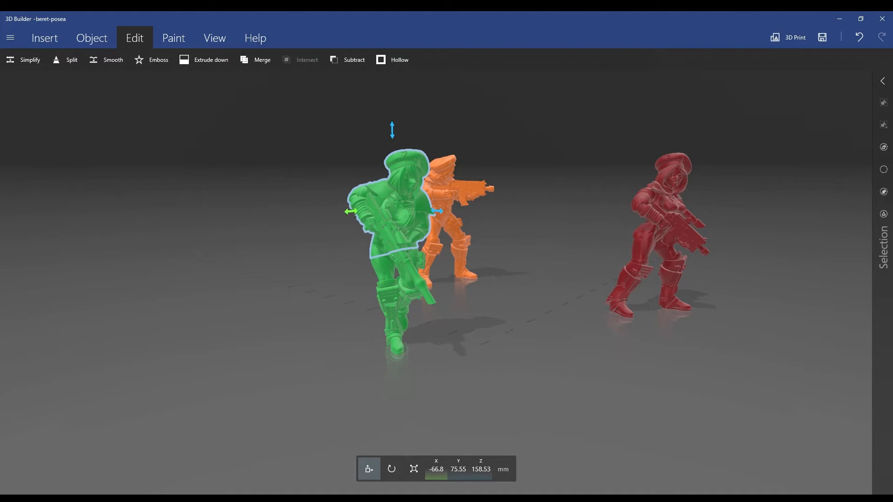
left_click_drag(393, 130, 393, 109)
left_click(395, 300)
left_click_drag(372, 310, 303, 325)
left_click_drag(303, 354, 223, 274)
left_click_drag(174, 297, 307, 309)
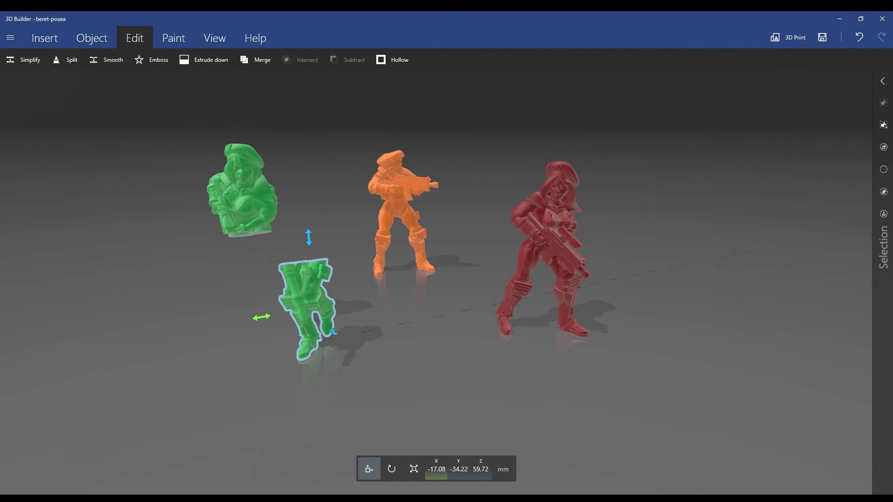
Raise the green lower half to about Z 78 mm and shift it to about Y -31 mm, close under the upper half
left_click_drag(242, 195, 292, 199)
left_click_drag(353, 279, 456, 257)
left_click(437, 326)
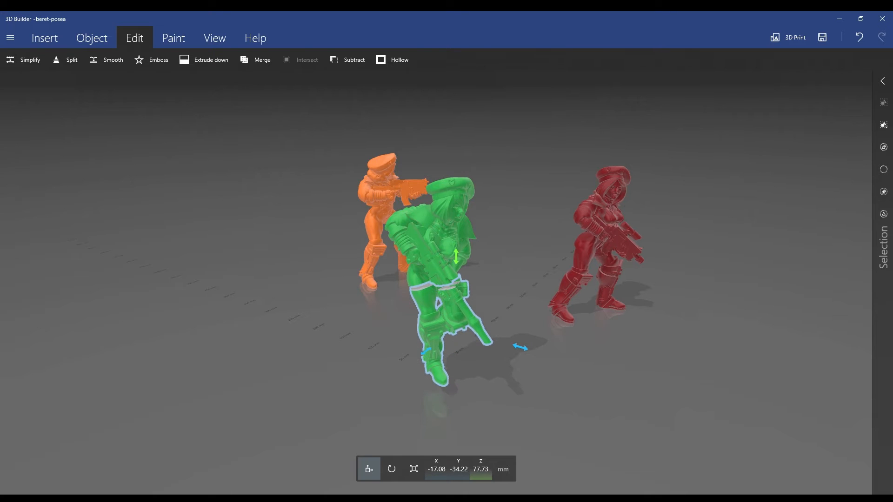
left_click_drag(520, 347, 517, 346)
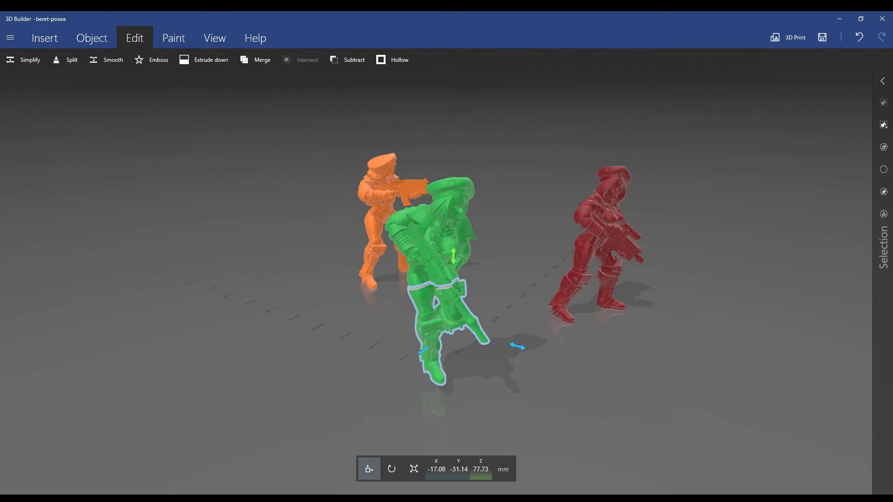
left_click_drag(454, 255, 454, 253)
Lower the red figure to about Z 80 mm so its boots sink below the ground plane
left_click(600, 233)
left_click_drag(558, 316, 442, 218)
scroll(443, 218, "up", 5)
left_click_drag(342, 275, 341, 347)
left_click_drag(341, 346, 341, 418)
right_click_drag(558, 223, 670, 325)
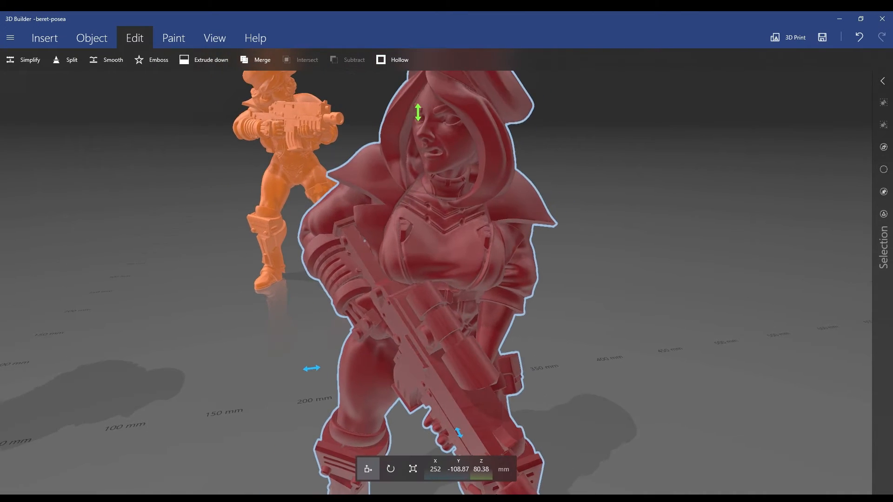
left_click_drag(670, 325, 572, 275)
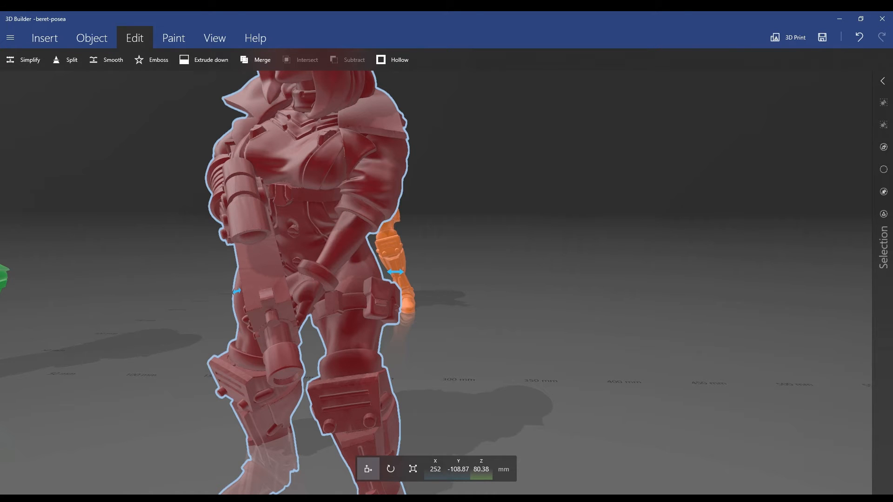
left_click_drag(572, 274, 412, 195)
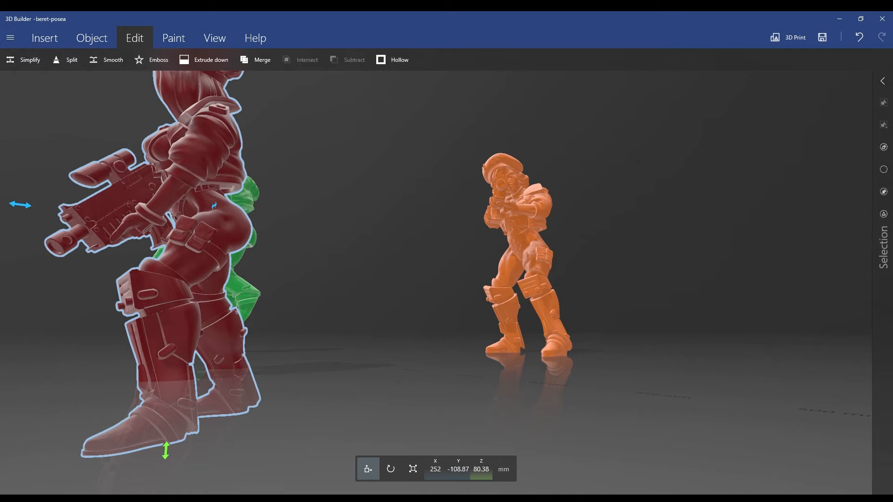
Set up a text emboss on the red figure, placing it on the side of the lower leg with the text "$"
left_click(151, 60)
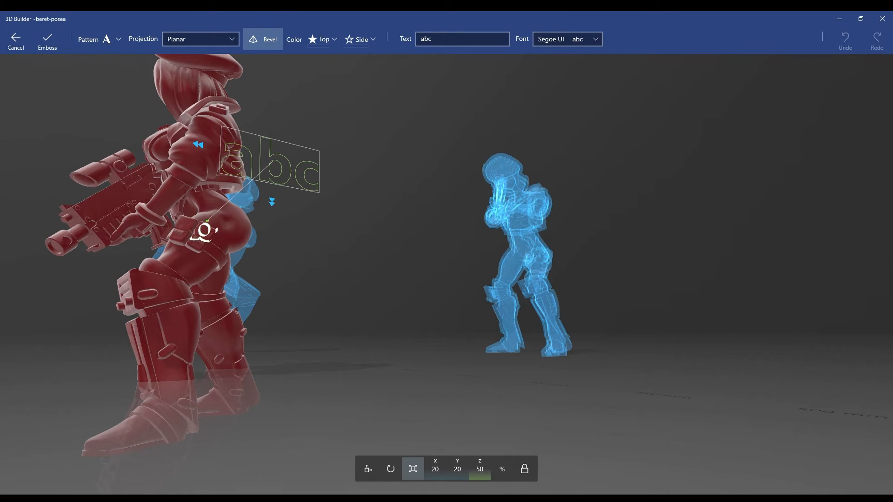
left_click_drag(207, 221, 173, 327)
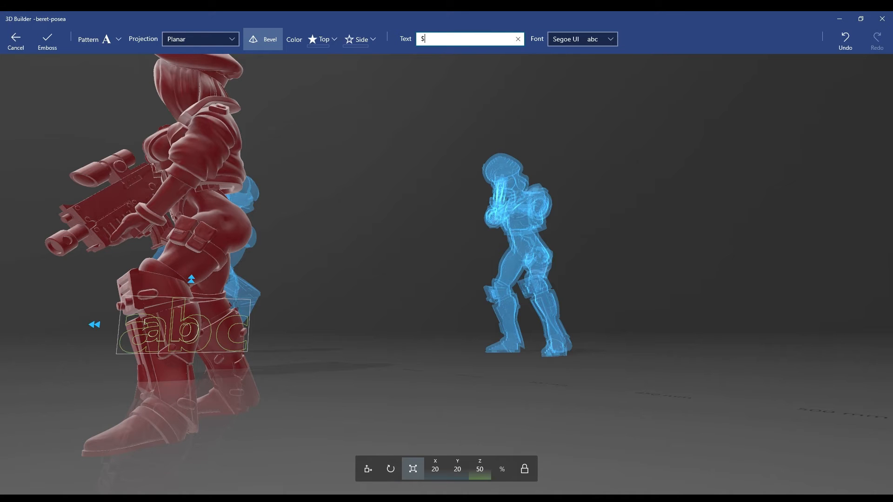
left_click_drag(191, 316, 191, 327)
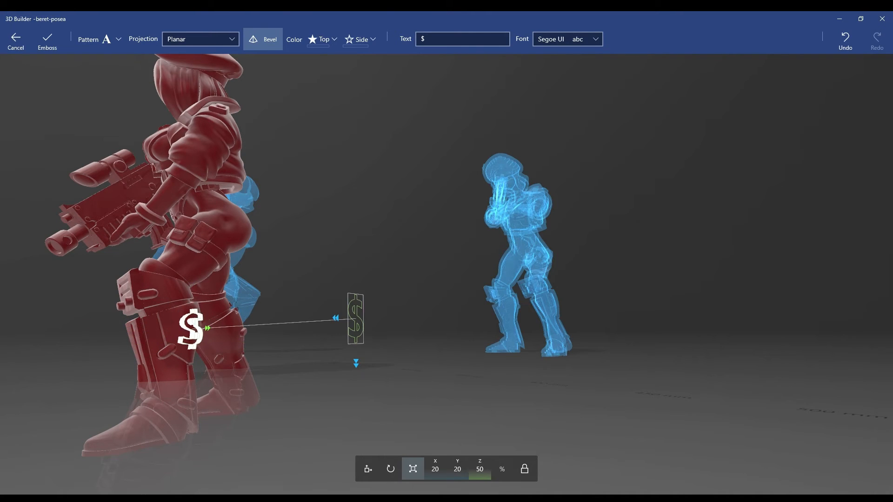
left_click_drag(446, 251, 279, 251)
scroll(446, 251, "up", 3)
left_click_drag(446, 251, 466, 246)
right_click_drag(447, 251, 559, 221)
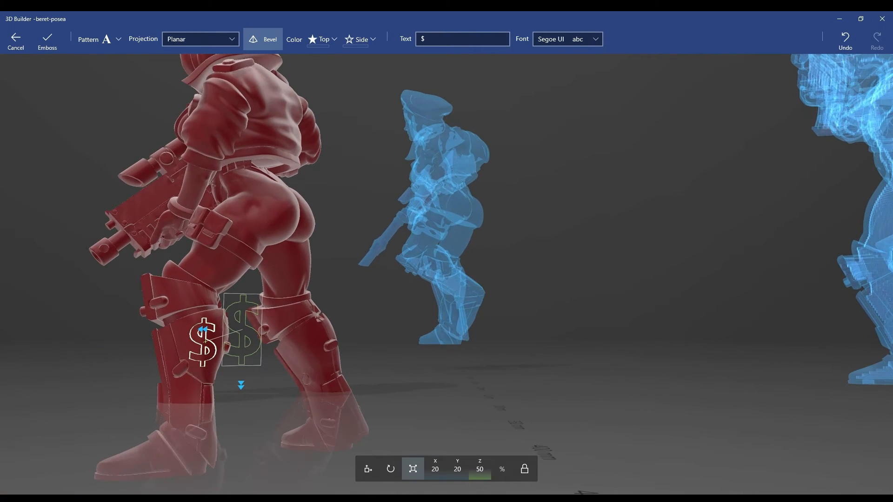
Try "+" as the emboss text and replace it with "Ω"
left_click(462, 39)
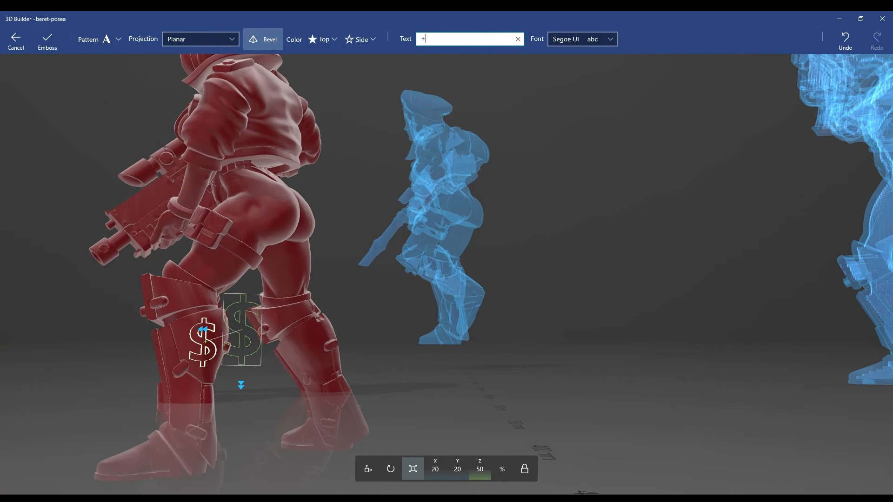
key("Return")
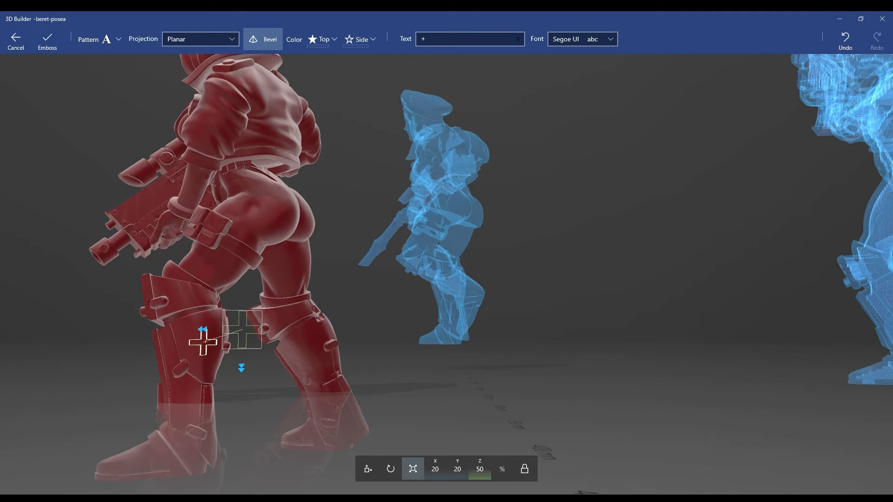
left_click(425, 39)
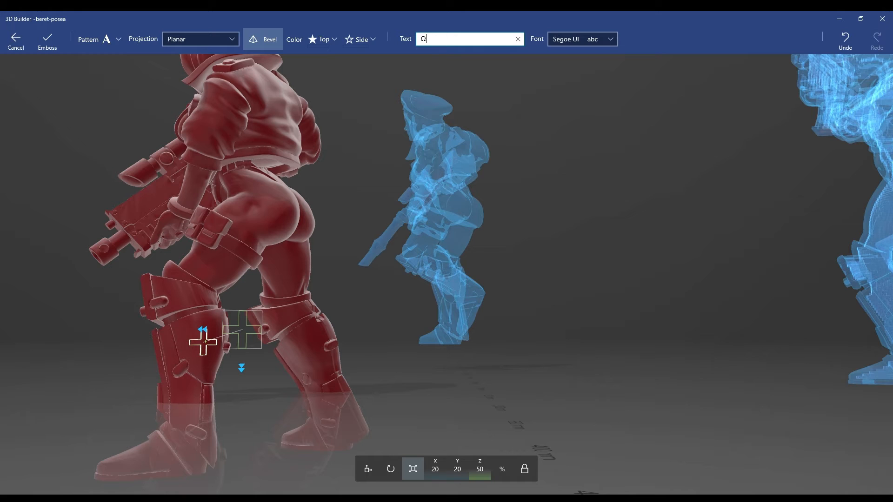
key("Return")
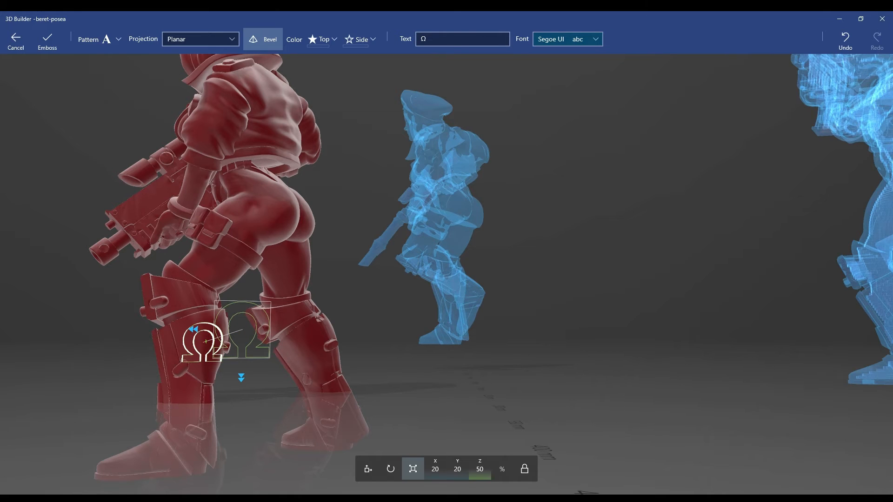
Set the top and side colors of the embossed Ω to white
left_click(323, 39)
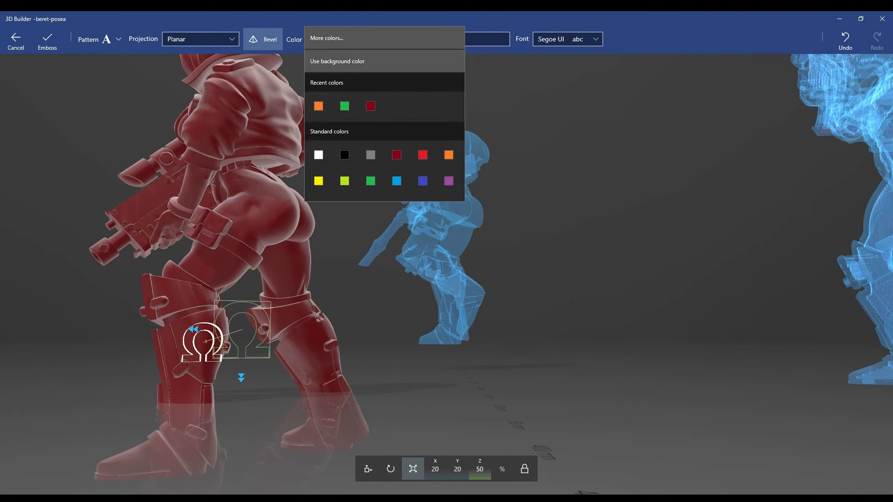
left_click(326, 161)
left_click(358, 39)
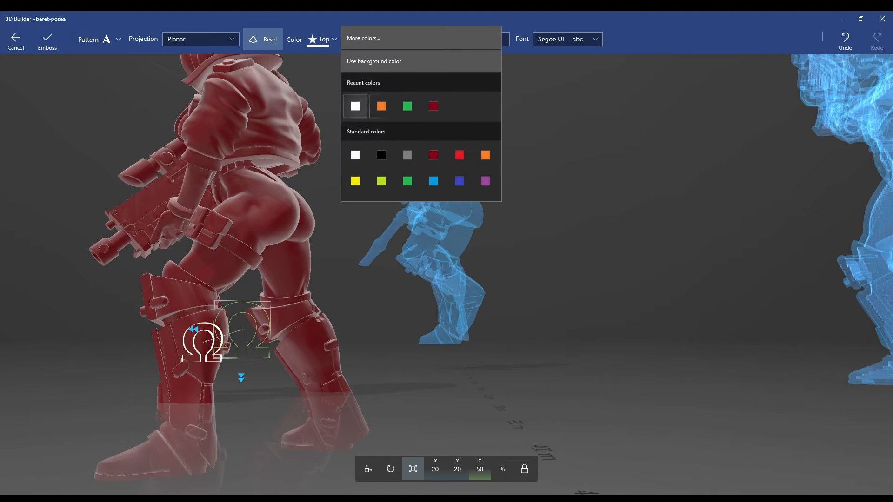
left_click(355, 106)
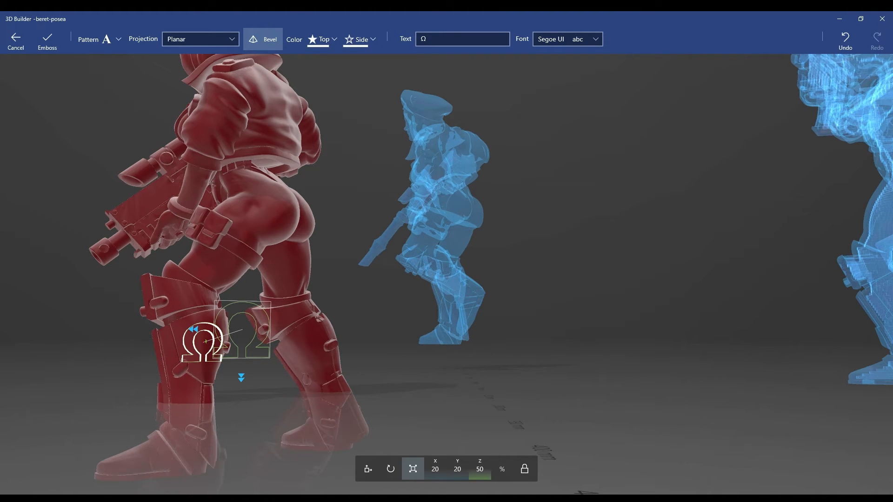
Scale the embossed Ω down to about 10.91% in X and Y on the red figure's leg
left_click(200, 38)
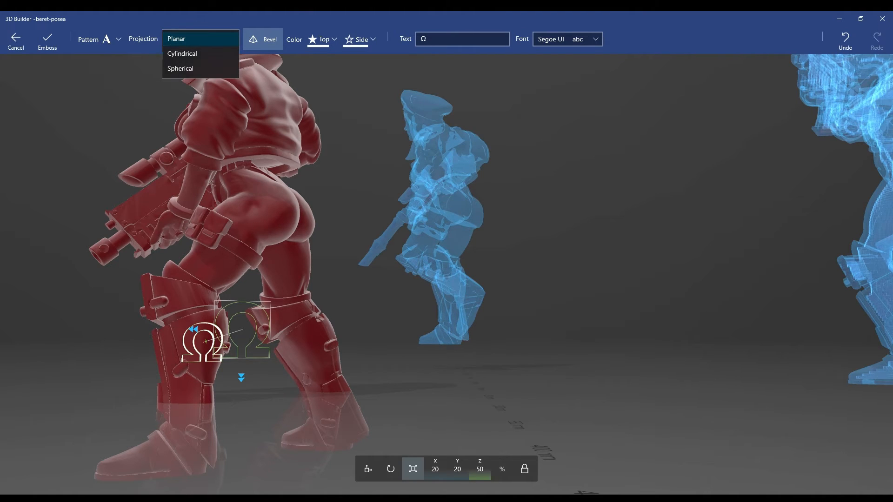
key("Escape")
scroll(447, 255, "up", 3)
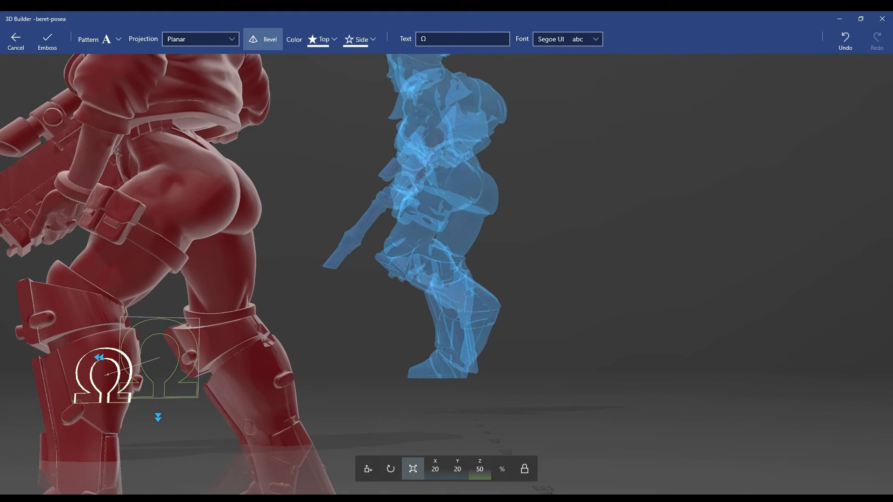
left_click_drag(605, 279, 205, 293)
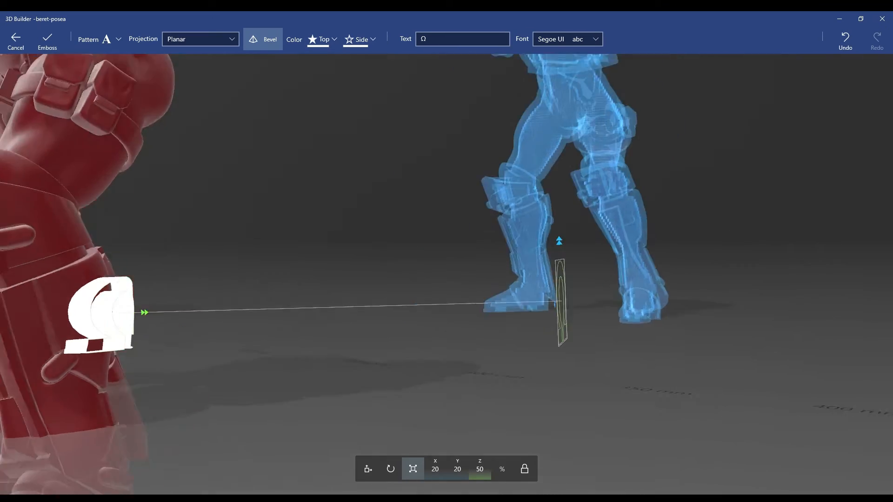
left_click_drag(288, 233, 121, 242)
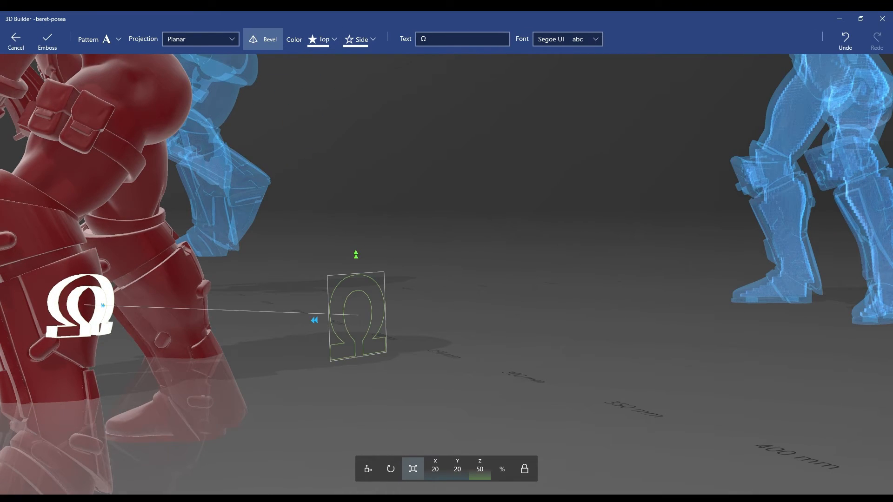
left_click_drag(356, 255, 356, 275)
left_click_drag(419, 210, 661, 216)
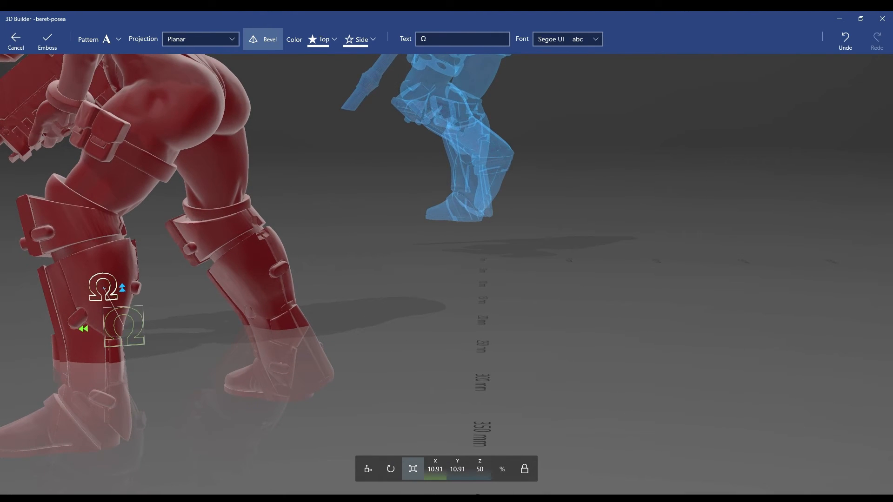
left_click_drag(660, 216, 758, 224)
Look over the emboss bevel option and the available pattern shapes, keeping the text pattern
left_click(263, 39)
left_click_drag(419, 223, 484, 200)
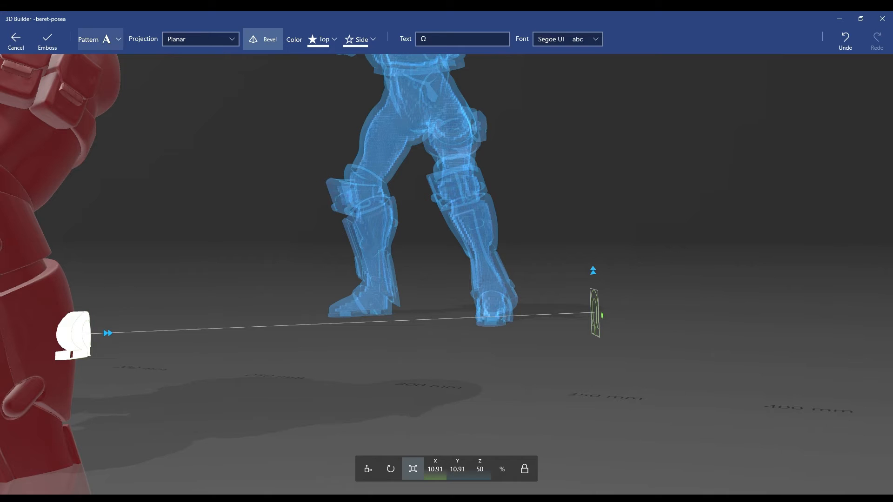
left_click(100, 39)
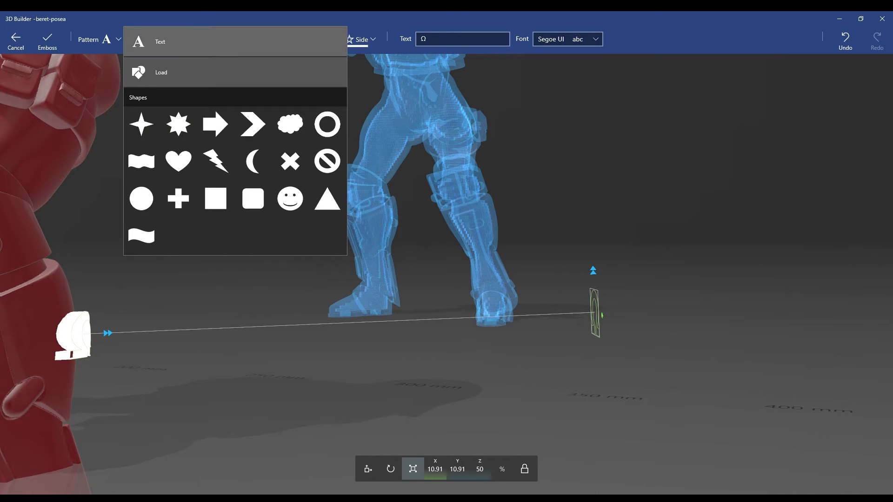
left_click(160, 42)
Try the cylindrical projection for the emboss and change it to spherical
left_click(200, 39)
left_click(183, 54)
left_click_drag(447, 252, 539, 251)
left_click(200, 39)
left_click(200, 69)
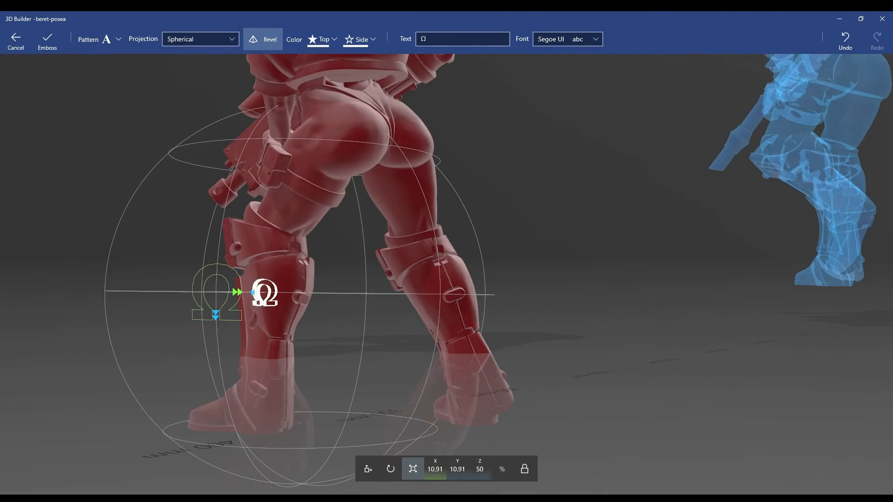
Set the projection of the Ω emboss back to Planar
left_click(200, 39)
left_click(200, 34)
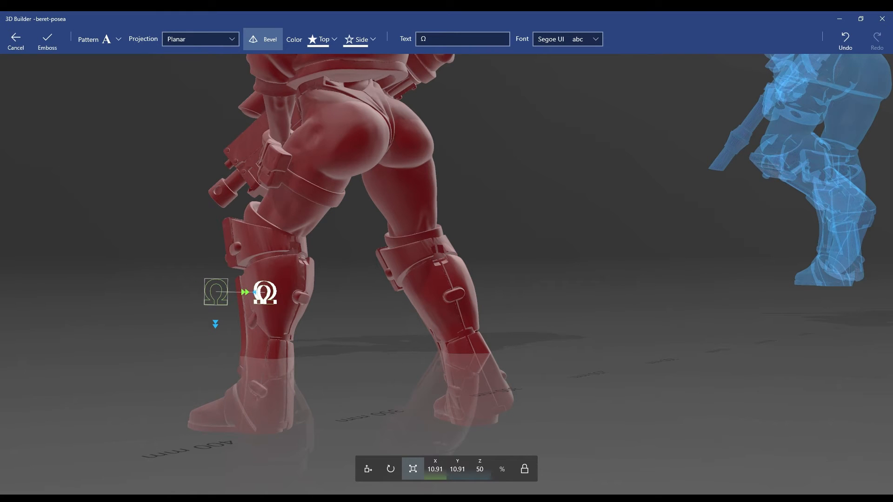
left_click(324, 40)
left_click(325, 39)
Try Tahoma and other fonts from the end of the list for the Ω emboss
left_click(567, 39)
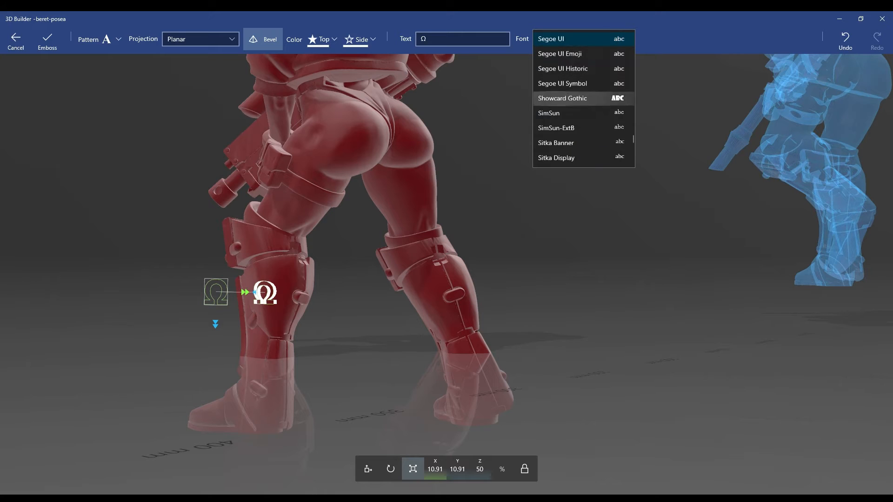
scroll(582, 145, "down", 5)
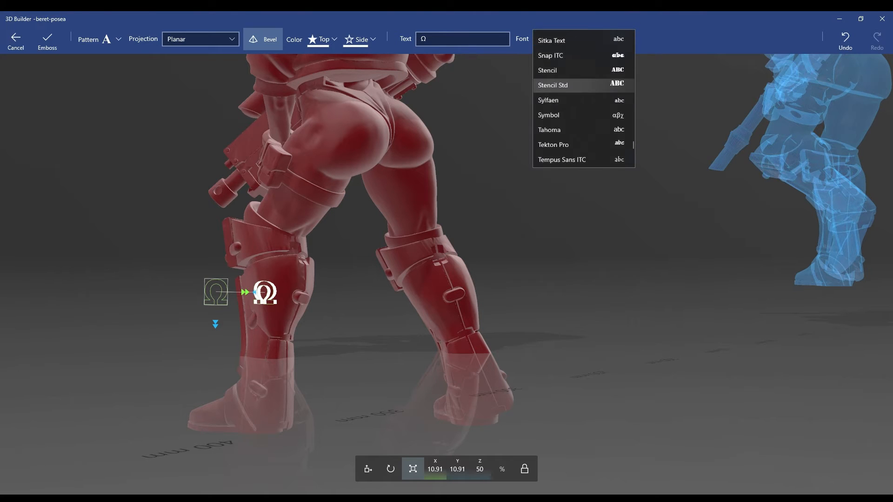
left_click(558, 130)
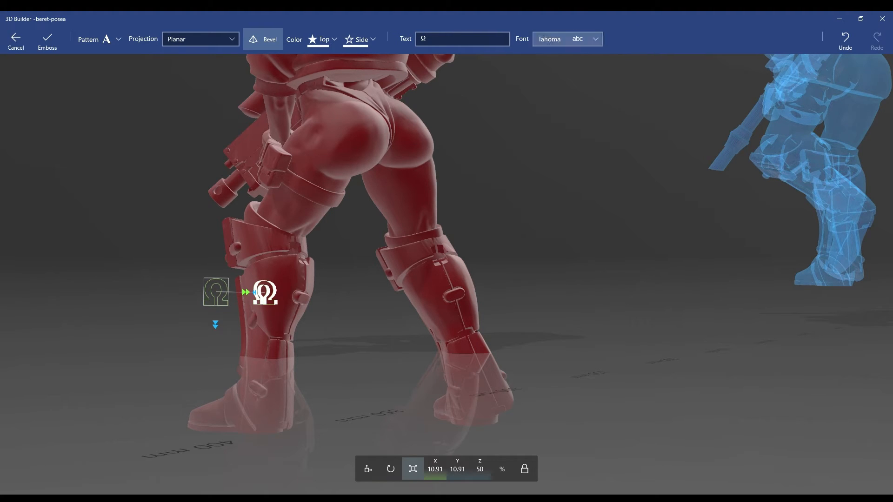
left_click(567, 40)
left_click(568, 124)
left_click(567, 39)
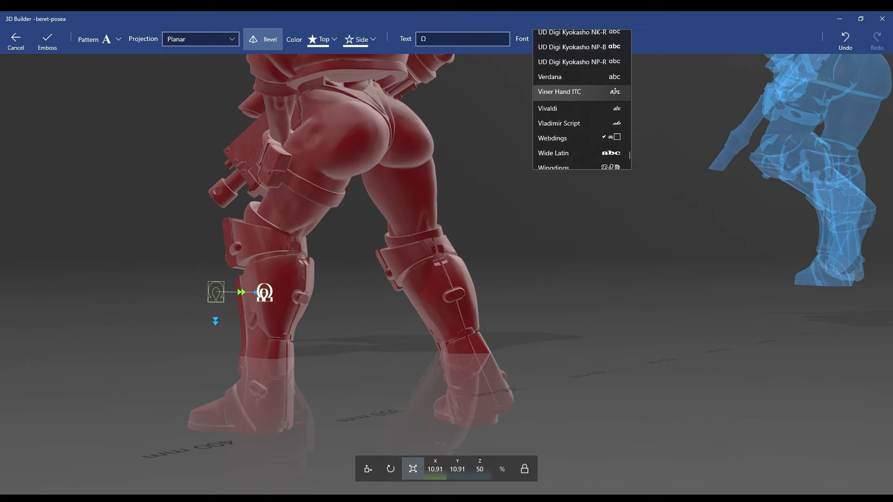
left_click(568, 108)
Try the Lithos Pro and Lato fonts for the Ω emboss
left_click(567, 39)
scroll(572, 143, "down", 1)
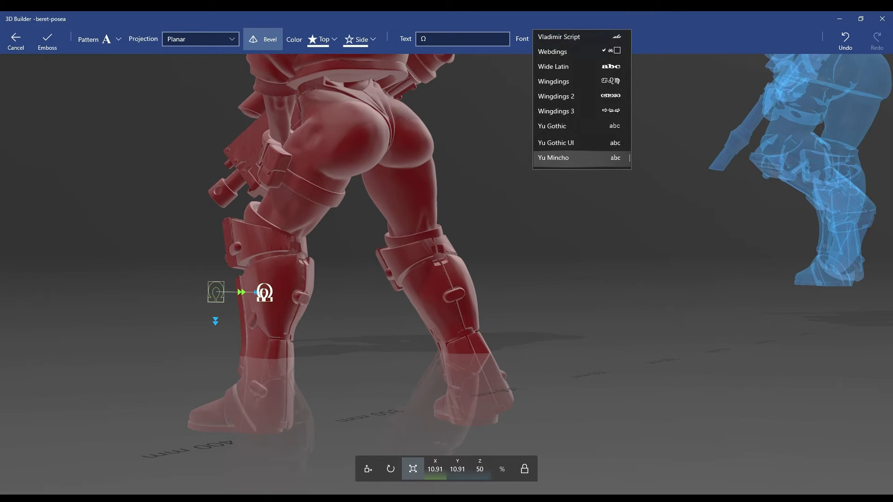
scroll(582, 98, "up", 15)
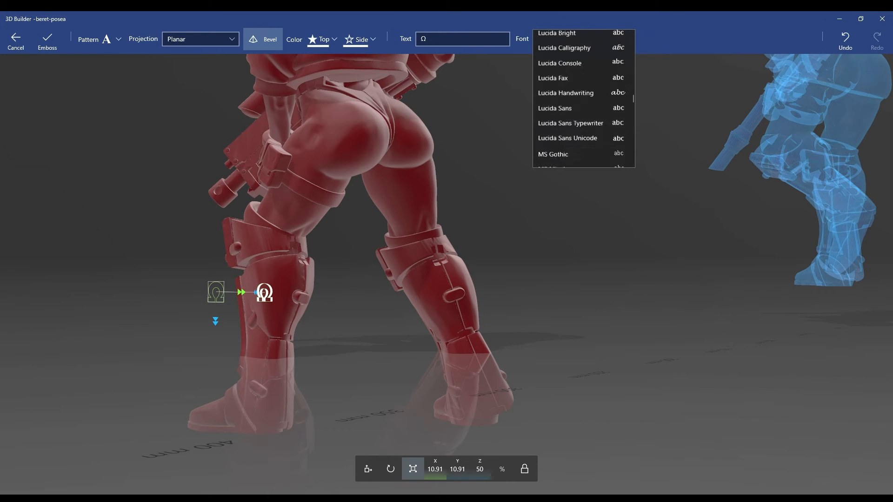
scroll(568, 138, "up", 3)
left_click(568, 108)
left_click(568, 39)
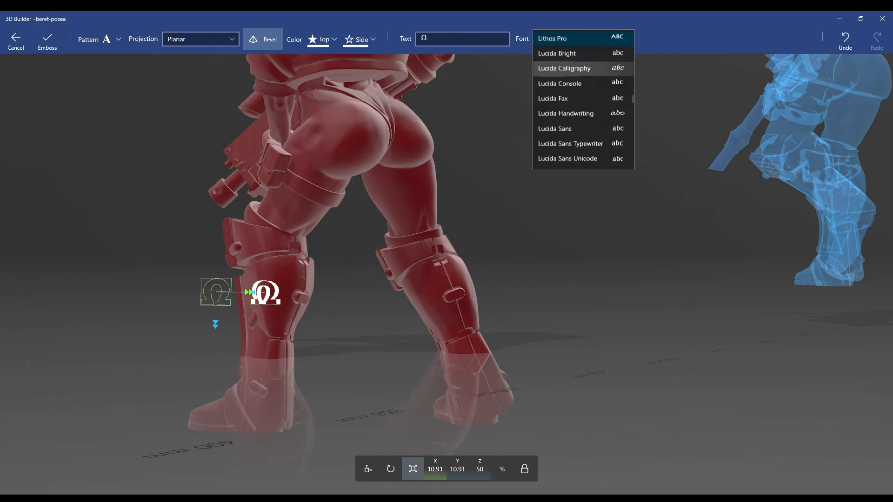
left_click(565, 68)
left_click(577, 39)
left_click(558, 48)
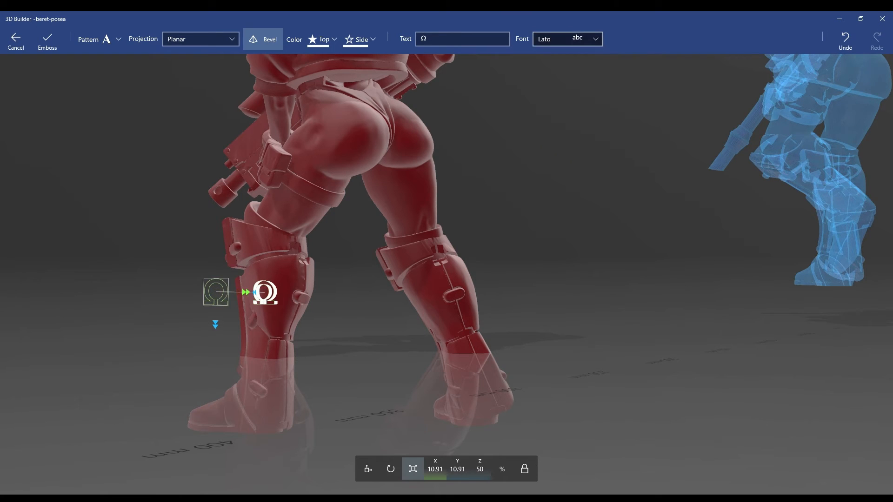
Try Kozuka Gothic Pro for the Ω and settle on the Ink Free font
left_click(576, 39)
left_click(564, 56)
left_click(567, 39)
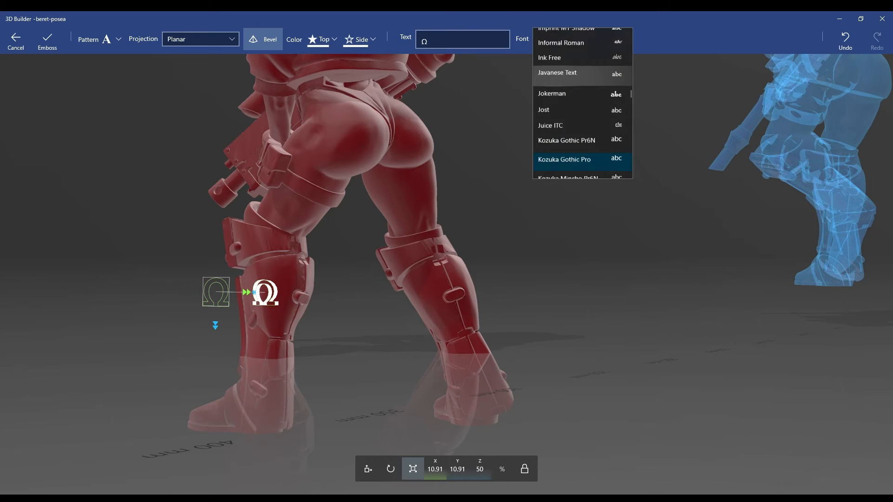
left_click(562, 60)
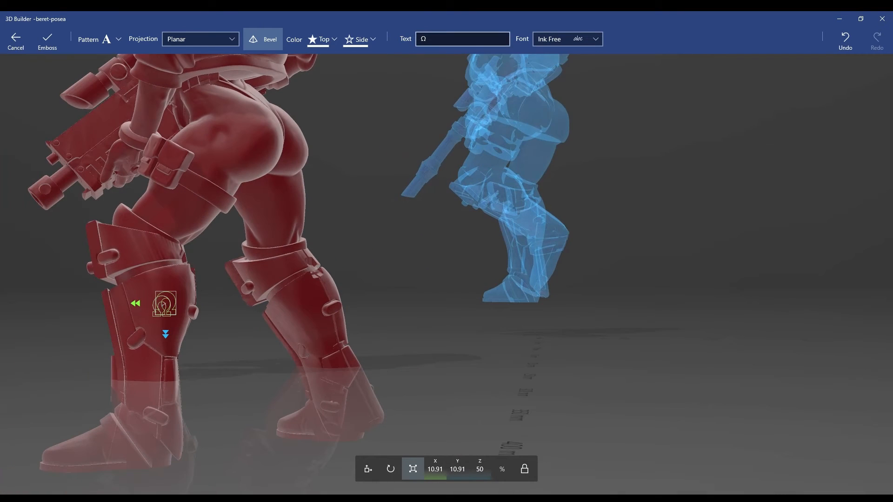
left_click(567, 39)
scroll(562, 76, "up", 2)
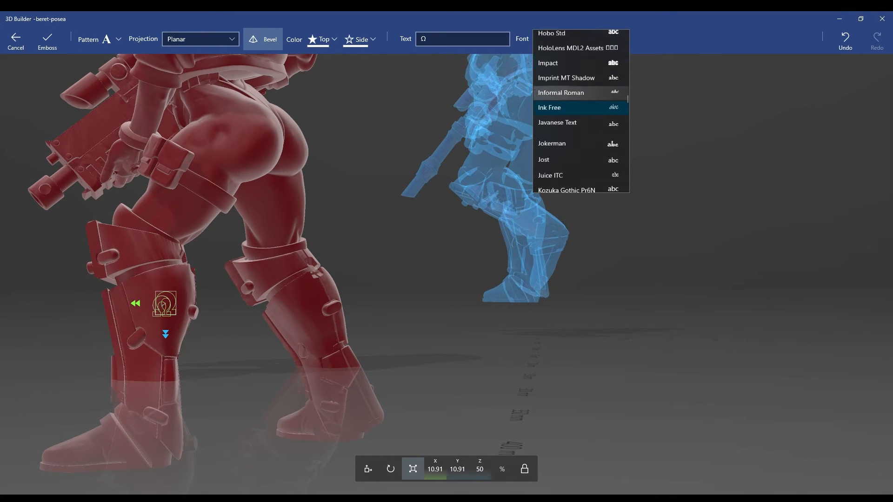
left_click(558, 108)
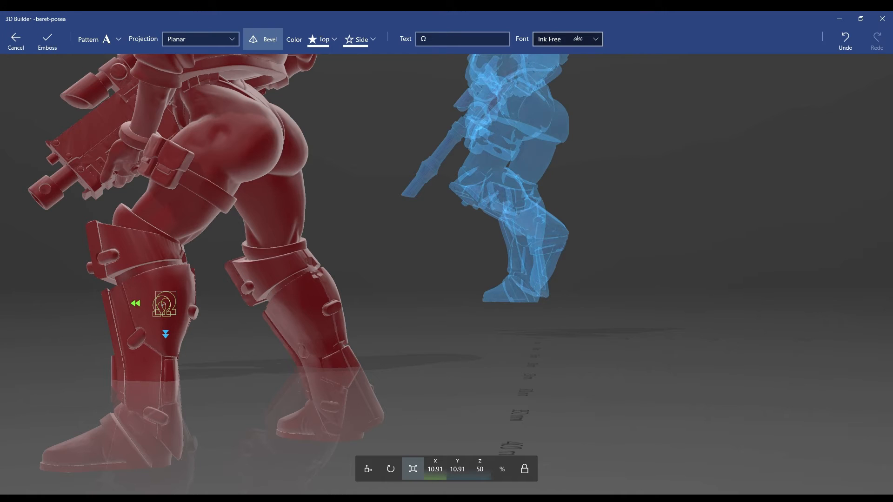
Apply the white Ω emboss to the back of the red figure's calf and check it from behind
left_click_drag(446, 279, 623, 302)
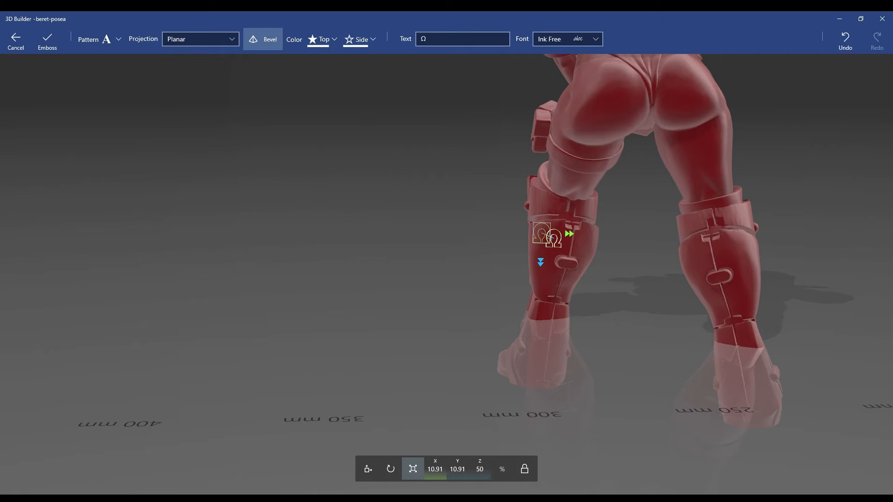
scroll(551, 238, "up", 10)
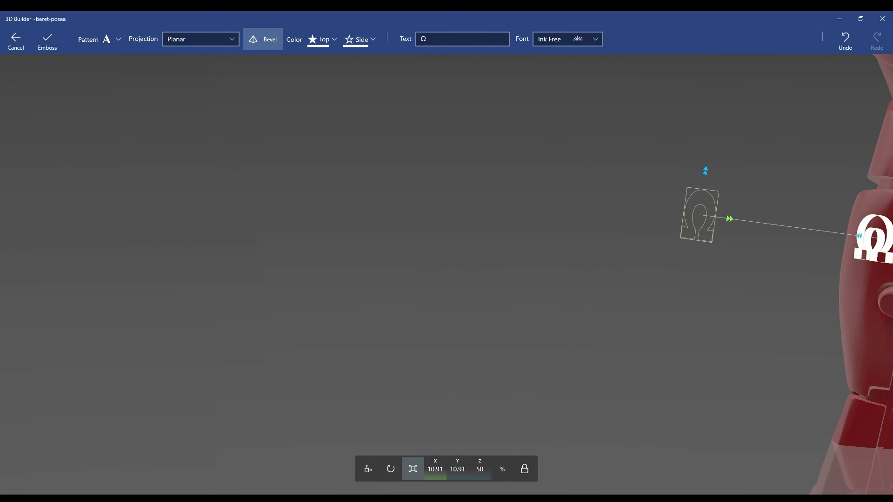
left_click_drag(447, 274, 475, 275)
right_click_drag(707, 279, 200, 205)
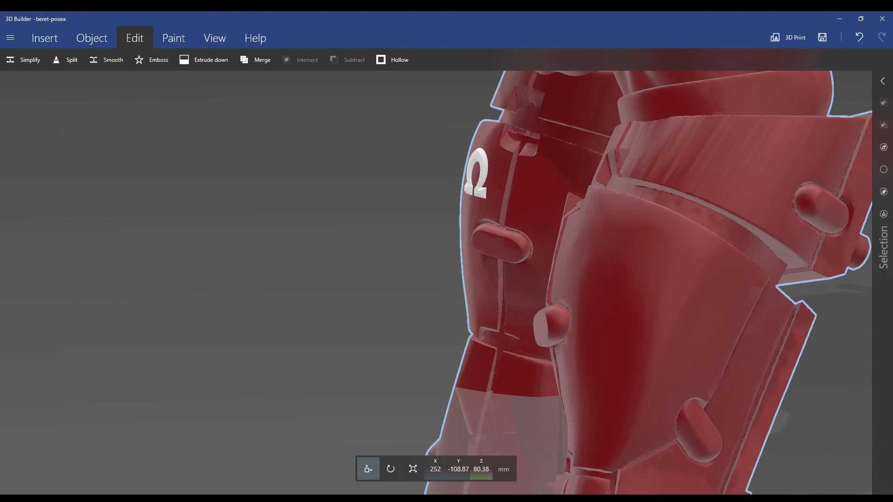
right_click_drag(325, 242, 396, 252)
left_click_drag(325, 251, 511, 251)
scroll(432, 253, "down", 5)
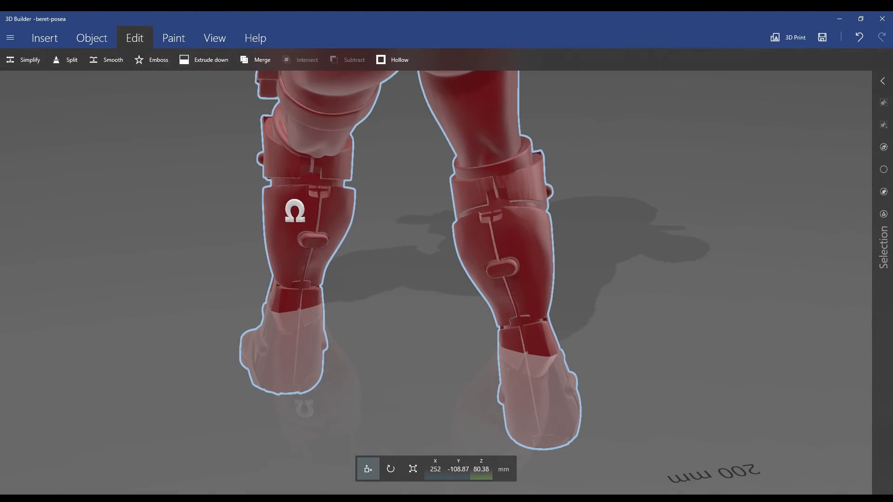
Raise the red figure to a Z position of 107.86 mm so its feet stand on the ground plane
left_click_drag(325, 252, 605, 186)
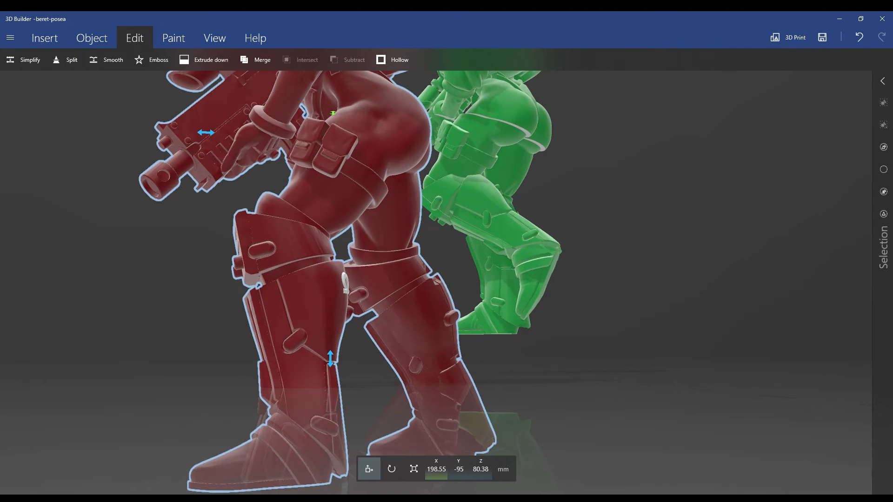
scroll(469, 224, "down", 3)
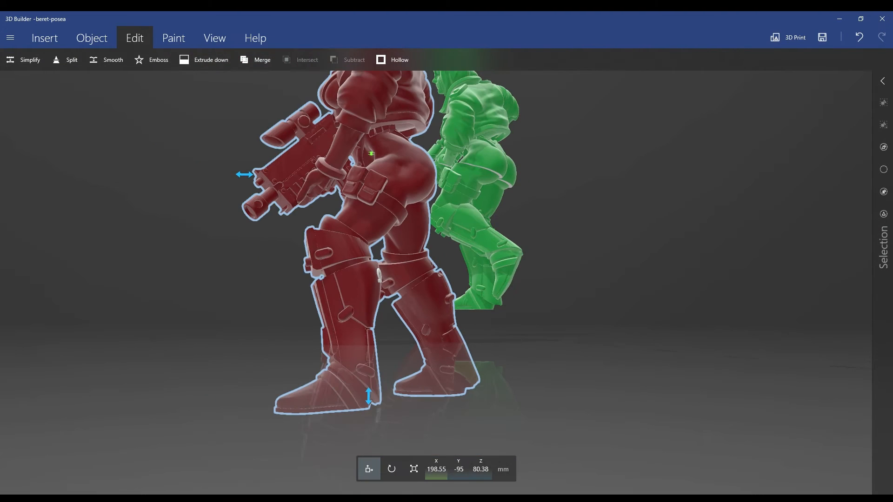
left_click_drag(369, 393, 369, 341)
left_click_drag(605, 232, 442, 252)
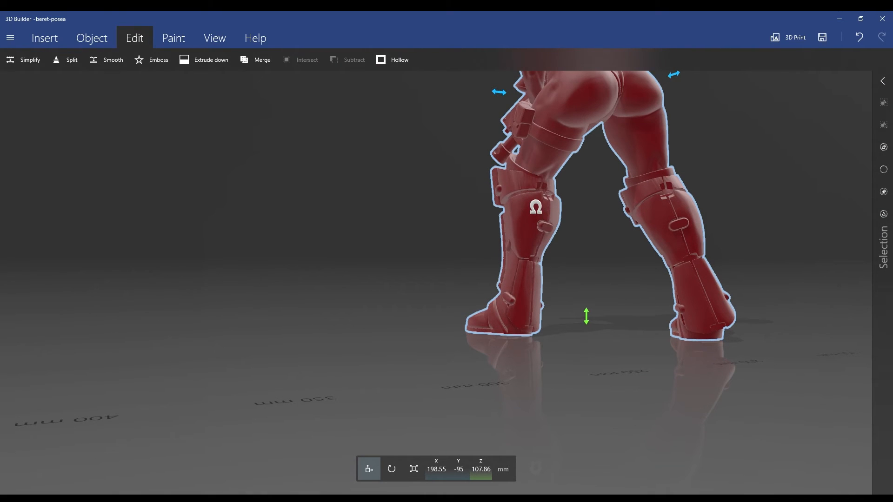
Look at the file commands for saving the scene under another name
left_click(10, 37)
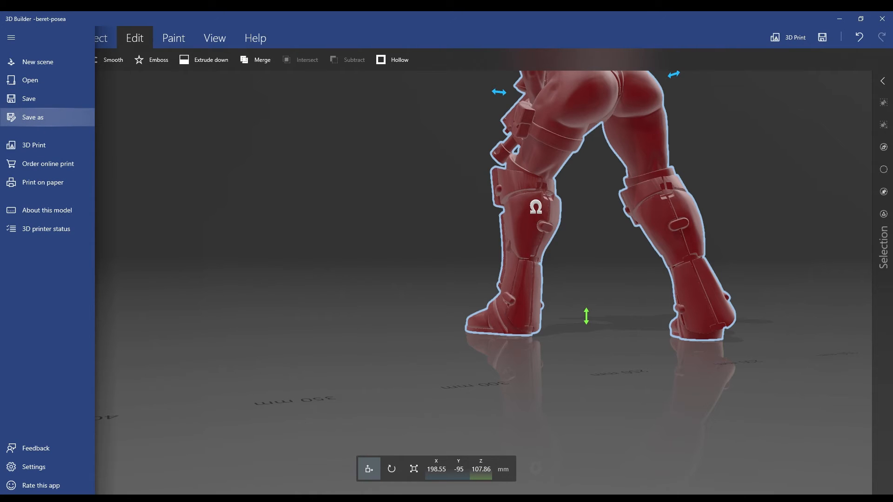
left_click(32, 117)
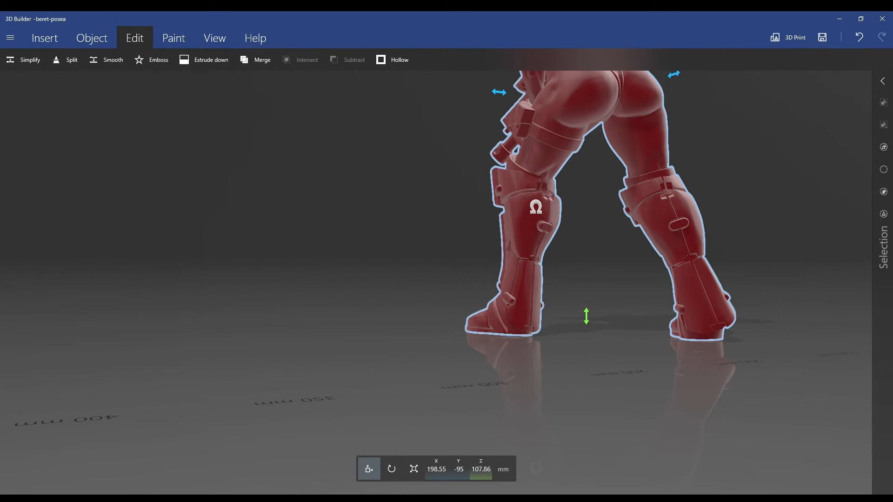
Split the orange figure at the waist with the horizontal plane offset to -15.23 mm, keeping both halves
scroll(446, 251, "down", 3)
left_click_drag(325, 242, 567, 242)
left_click(488, 153)
scroll(458, 241, "up", 2)
left_click_drag(604, 280, 604, 209)
right_click_drag(604, 210, 527, 298)
scroll(483, 300, "up", 1)
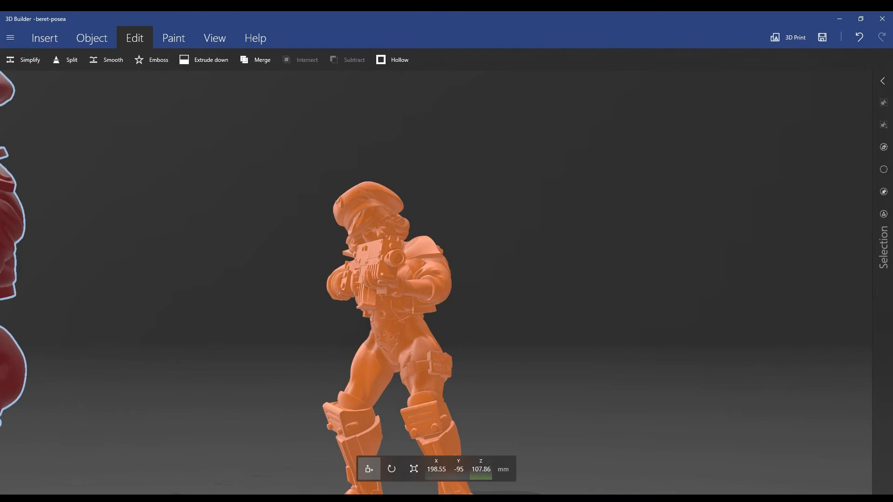
left_click(67, 60)
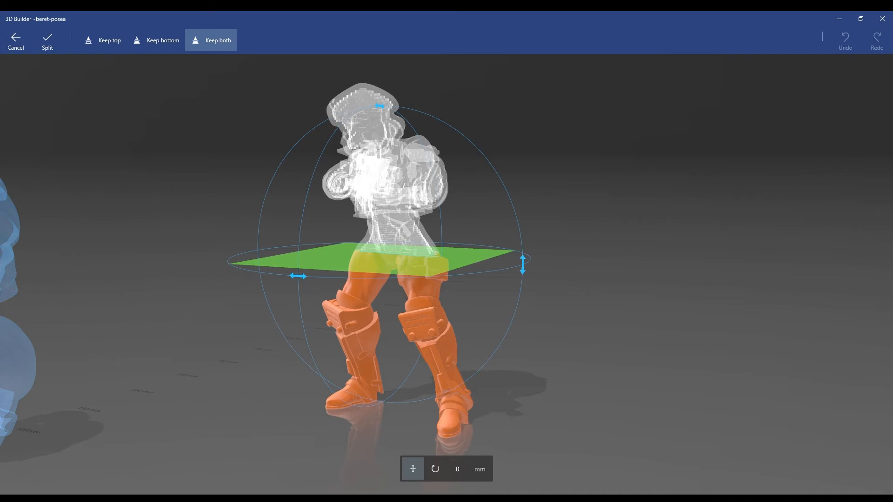
left_click_drag(395, 260, 395, 236)
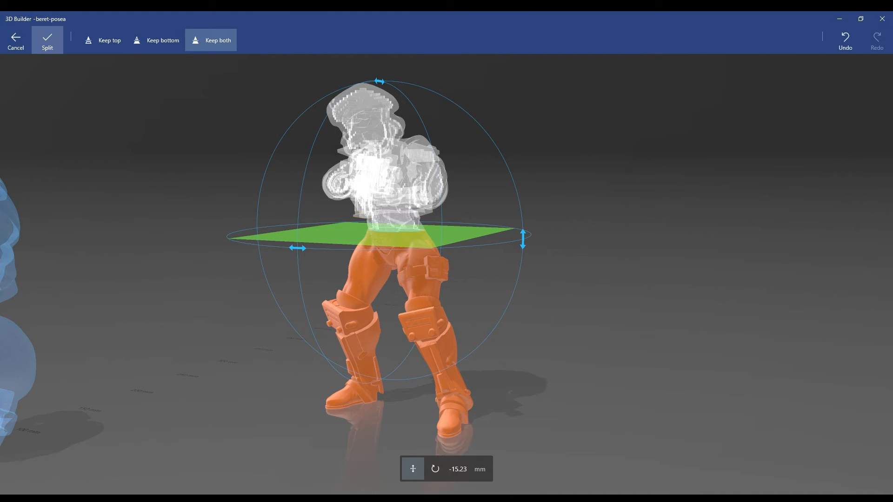
left_click(47, 41)
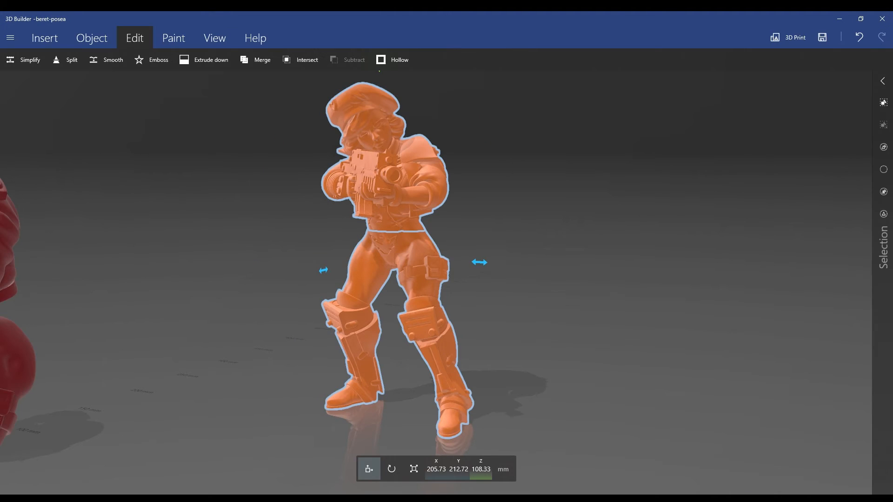
Move the orange figure's upper half sideways off the legs to X 261.03 mm to expose the cut
left_click(386, 186)
left_click_drag(455, 160, 552, 159)
right_click_drag(436, 209, 445, 298)
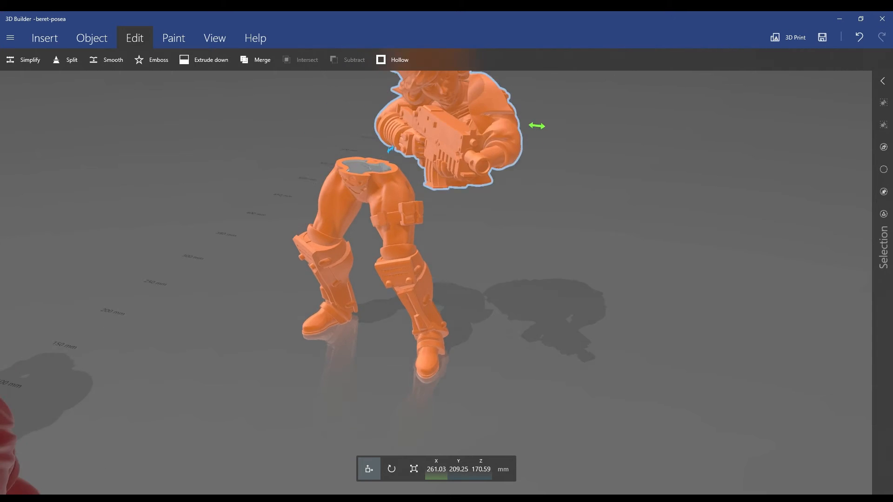
left_click_drag(445, 298, 446, 335)
scroll(447, 260, "up", 5)
scroll(447, 251, "down", 6)
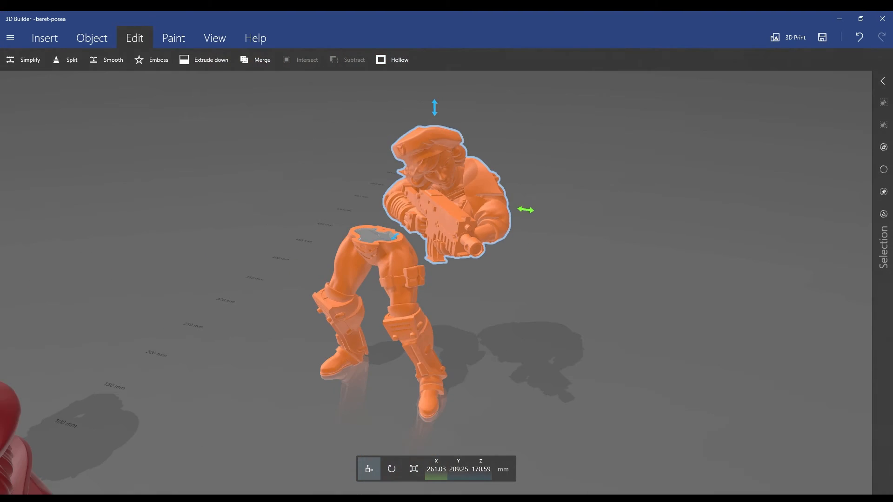
Move the upper half farther from the legs to X 317.31, Y 81.23 mm and inspect its cut underside
left_click_drag(605, 251, 549, 252)
right_click_drag(446, 116, 423, 100)
left_click_drag(446, 279, 446, 139)
scroll(446, 283, "up", 5)
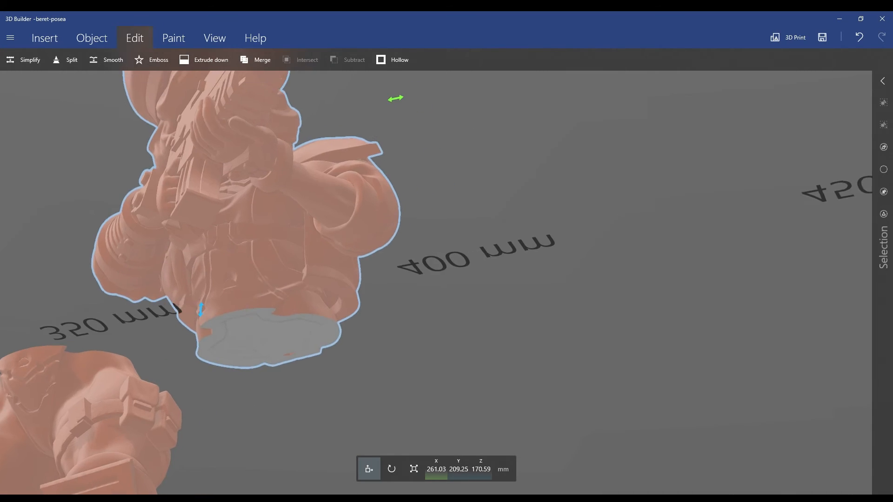
left_click_drag(446, 251, 372, 298)
scroll(446, 260, "down", 5)
left_click_drag(447, 279, 447, 196)
scroll(419, 251, "up", 5)
left_click_drag(163, 116, 119, 54)
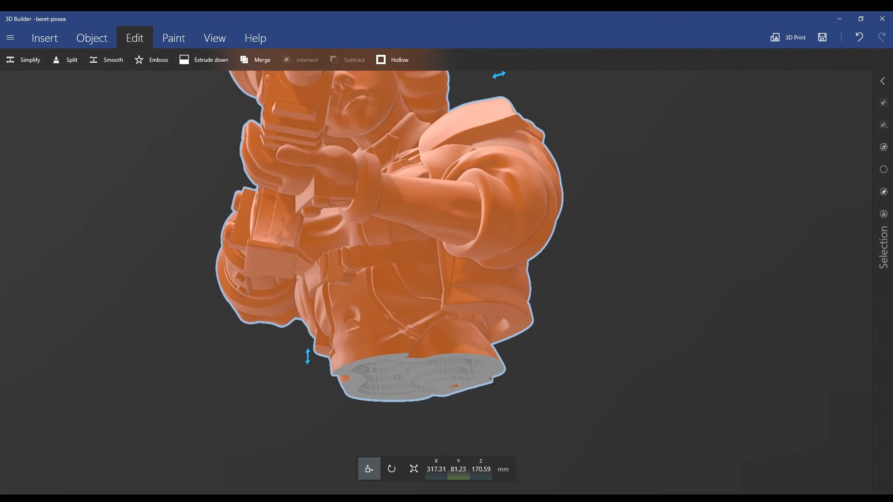
Lower the orange upper half to a Z position of 160.66 mm
left_click_drag(307, 356, 307, 383)
right_click_drag(307, 383, 484, 279)
left_click_drag(484, 279, 479, 325)
scroll(436, 283, "down", 5)
scroll(435, 282, "up", 4)
right_click_drag(435, 232, 470, 298)
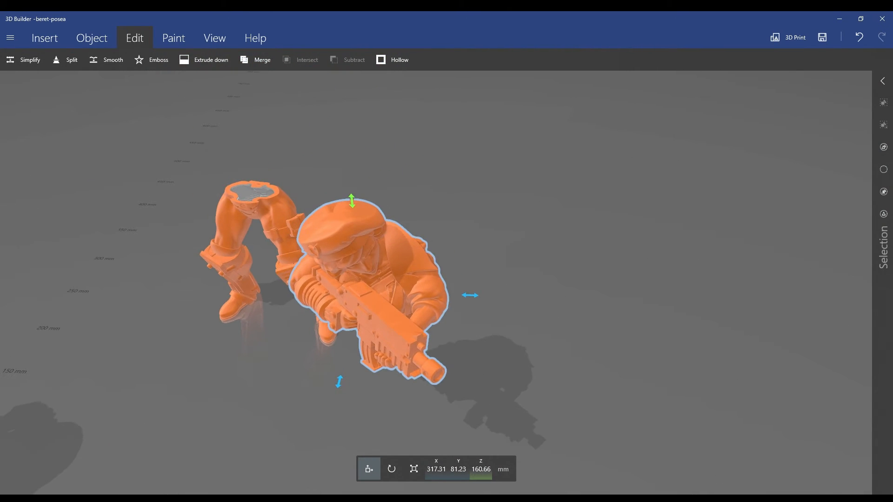
Move the upper half back over the orange legs to about X 190.97, Y 223.06, Z 159.19 mm
left_click_drag(339, 381, 382, 203)
left_click_drag(479, 155, 310, 151)
left_click_drag(193, 197, 181, 205)
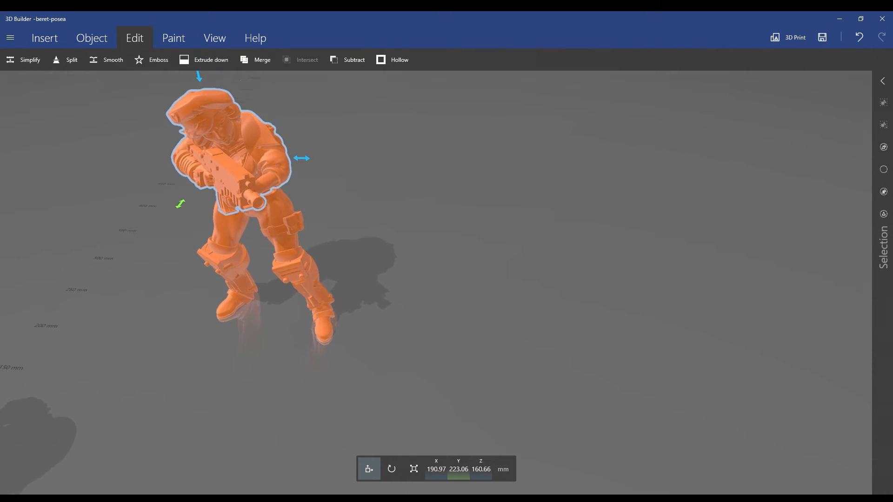
left_click_drag(479, 283, 288, 214)
right_click_drag(604, 297, 195, 219)
left_click_drag(465, 261, 372, 256)
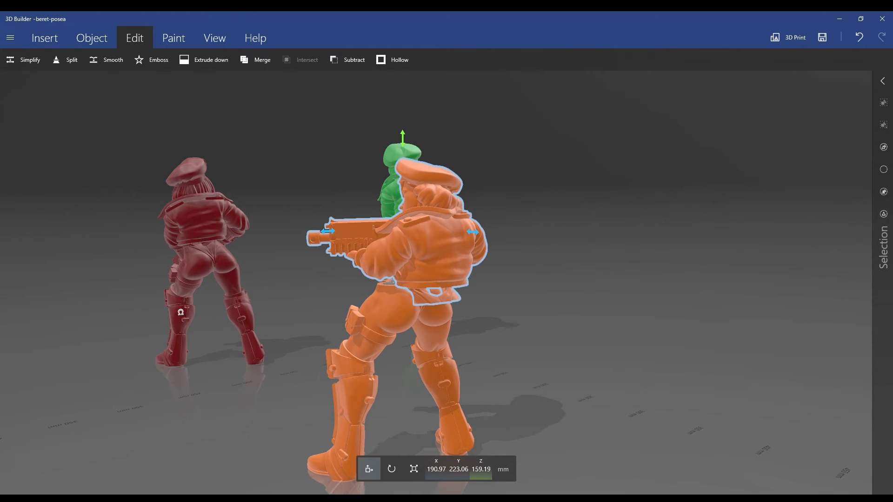
Fine-tune the upper half's position on the waist cut to about X 200.36, Y 212.18, Z 170.59 mm
left_click_drag(473, 220, 456, 219)
left_click_drag(314, 219, 304, 219)
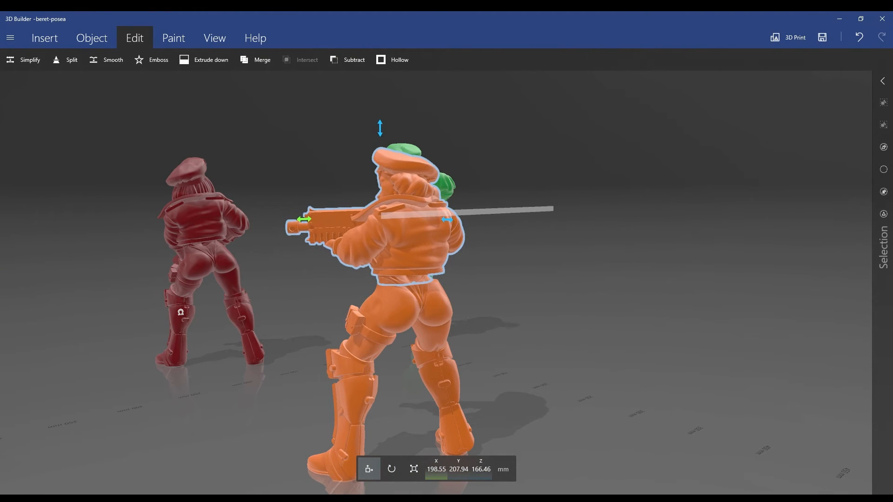
left_click_drag(447, 220, 454, 221)
left_click_drag(309, 220, 302, 220)
left_click_drag(379, 128, 378, 122)
left_click_drag(302, 213, 305, 213)
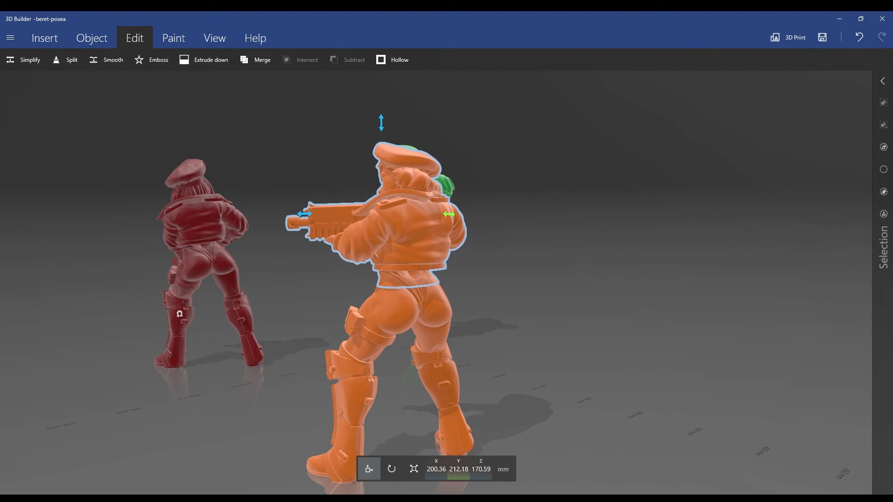
Move the orange upper half sideways off its legs to an X position of 271.13 mm
left_click(180, 312)
left_click_drag(179, 312, 298, 313)
left_click_drag(554, 196, 431, 193)
mouse_move(372, 233)
left_mouse_down()
mouse_move(456, 233)
mouse_move(368, 232)
left_mouse_up()
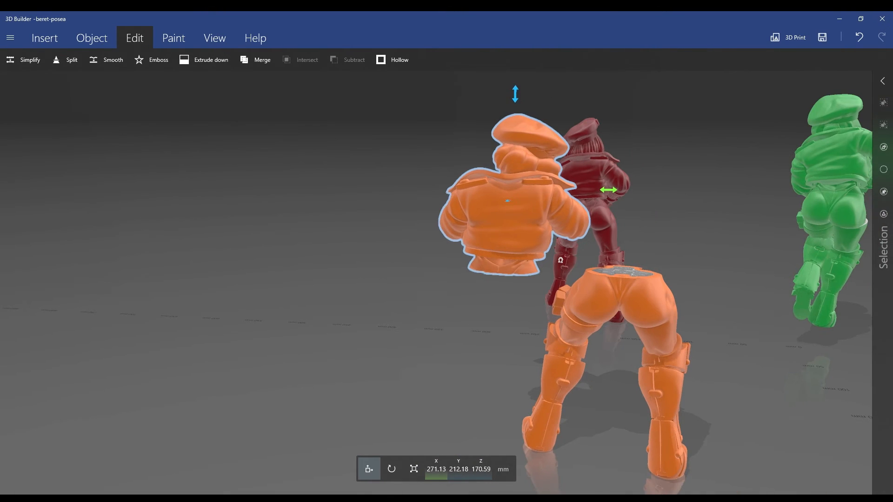
Move the green upper half away from its legs to about X 64.07, Y -10.26, Z 178.67 mm
left_click(828, 158)
left_click_drag(744, 261, 716, 261)
left_click_drag(811, 162, 714, 163)
left_click_drag(698, 261, 697, 326)
scroll(436, 282, "down", 3)
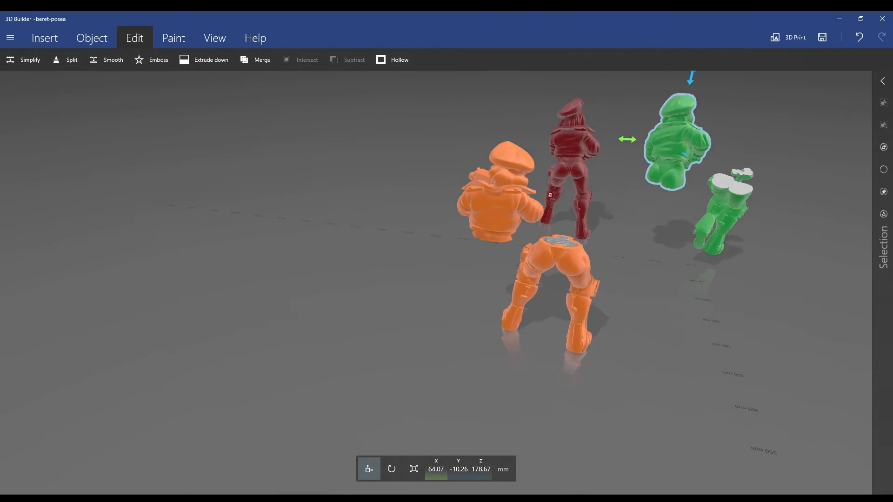
Examine the separated green and orange parts and the red figure from the front and the back
left_click_drag(605, 279, 261, 186)
scroll(436, 283, "down", 5)
scroll(440, 257, "up", 5)
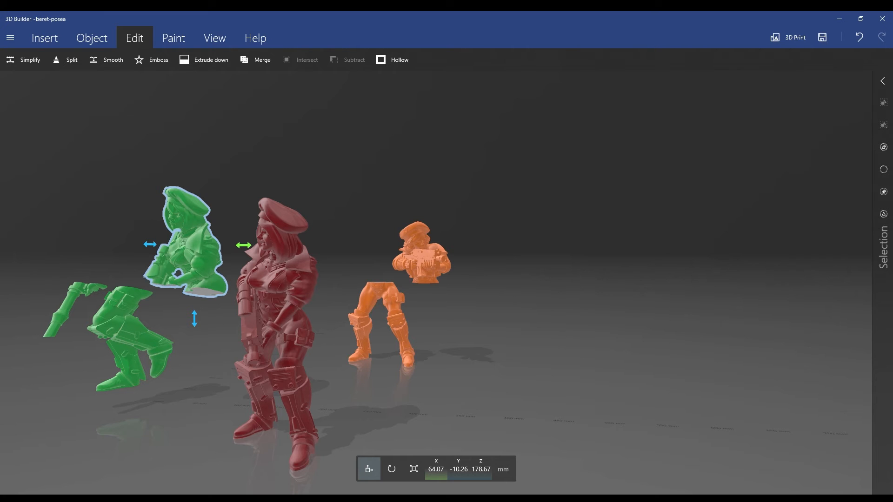
left_click_drag(512, 279, 652, 252)
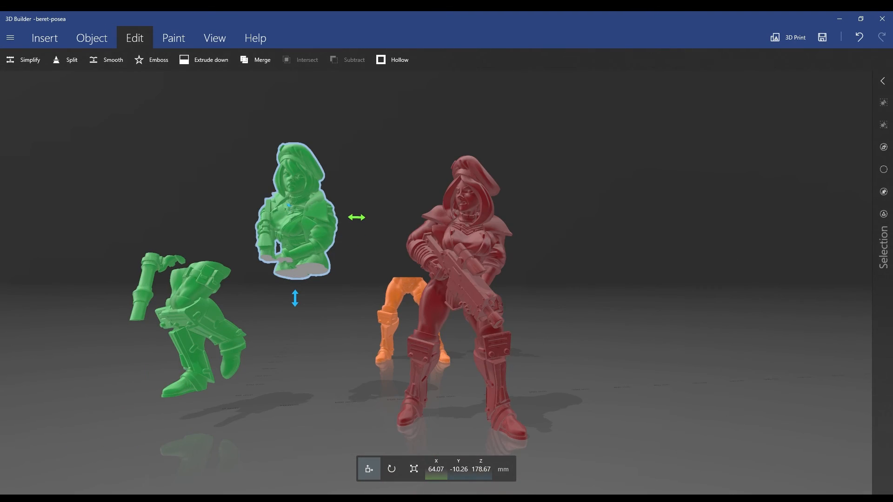
left_click_drag(558, 279, 326, 279)
scroll(446, 279, "down", 3)
scroll(446, 279, "up", 3)
right_click_drag(279, 279, 735, 272)
left_click_drag(511, 279, 409, 279)
scroll(447, 265, "up", 3)
right_click_drag(446, 279, 462, 161)
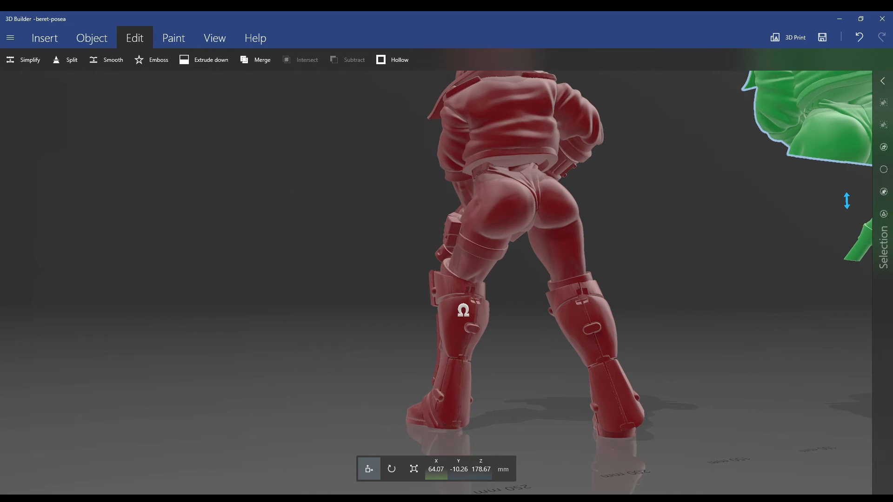
left_click(152, 59)
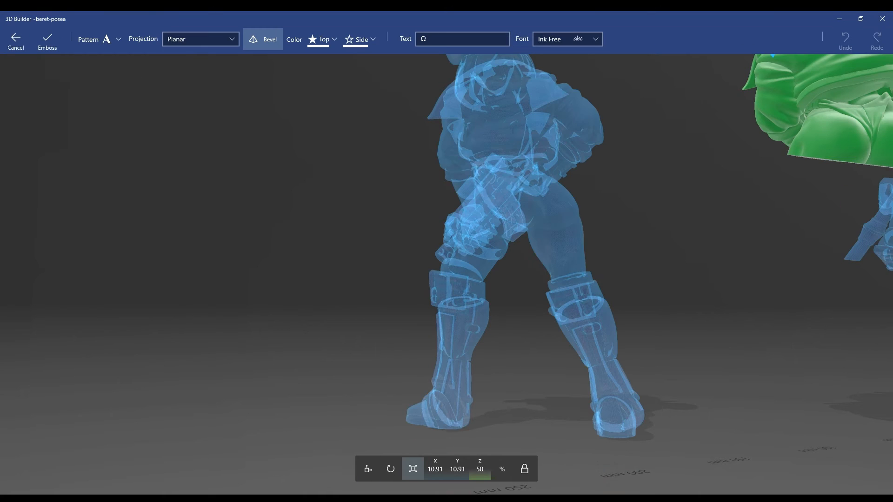
right_click_drag(511, 279, 445, 272)
left_click(16, 41)
Start a planar emboss on the red figure and place it on the back of the jacket
left_click(446, 233)
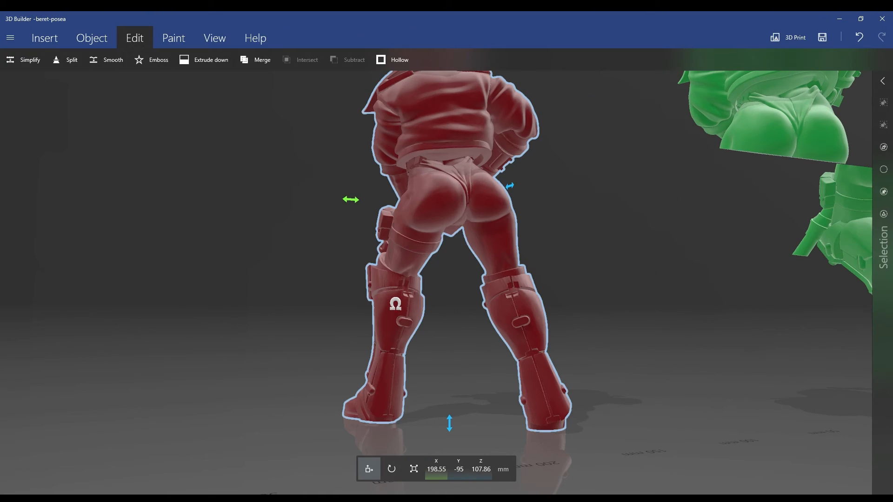
left_click(153, 60)
left_click(475, 198)
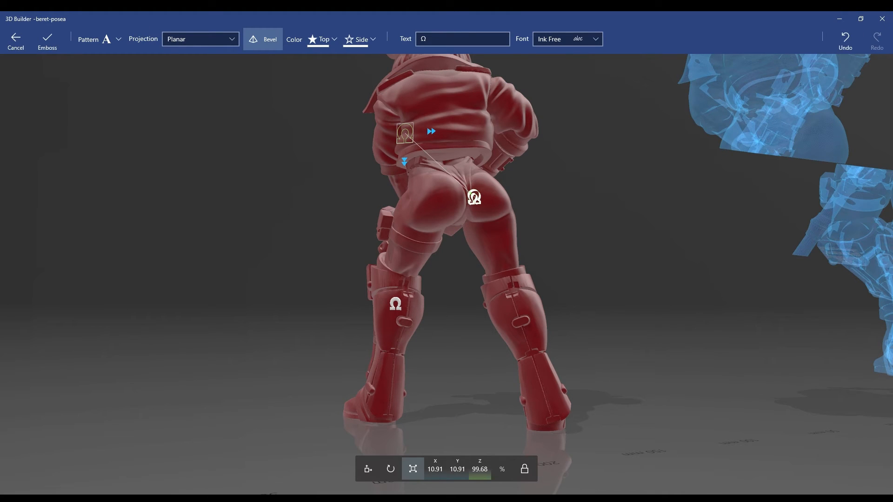
left_click_drag(474, 197, 420, 102)
Replace the emboss text with "Grim Dark for Life"
left_click(427, 39)
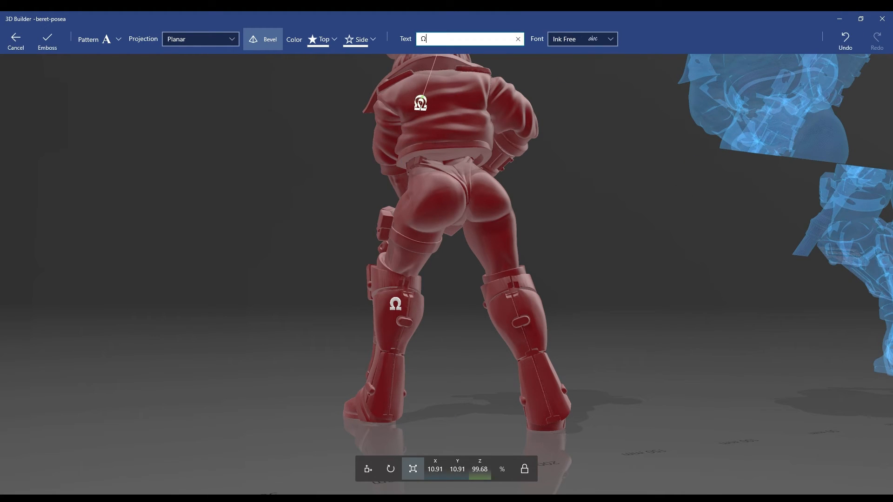
key("ctrl+a")
type("Grim Dark for Life")
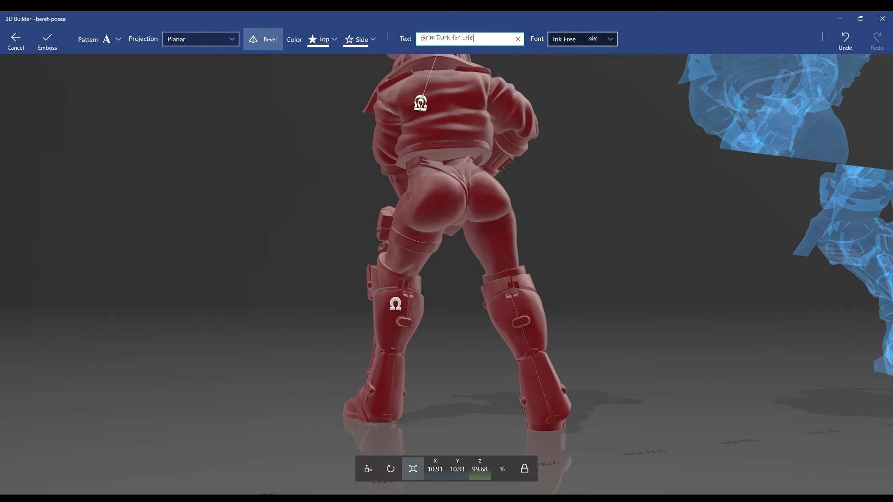
Try the Magneto font for the "Grim Dark for Life" emboss text
left_click(582, 39)
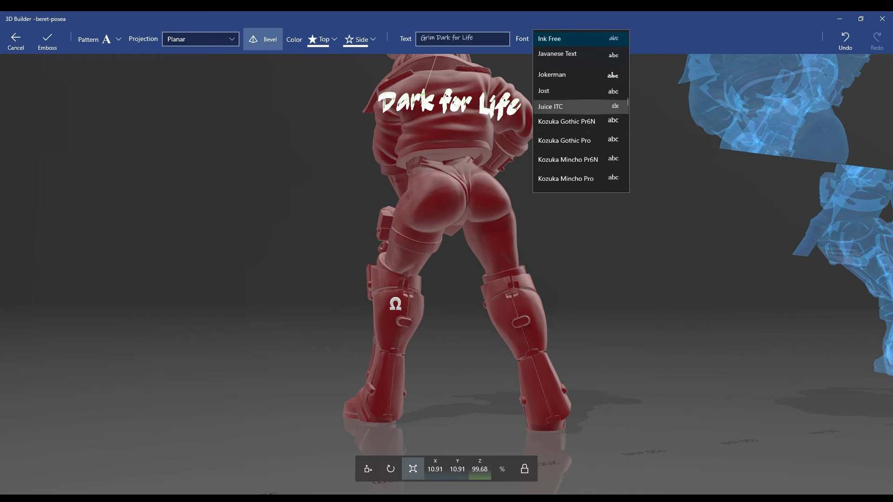
scroll(581, 112, "down", 5)
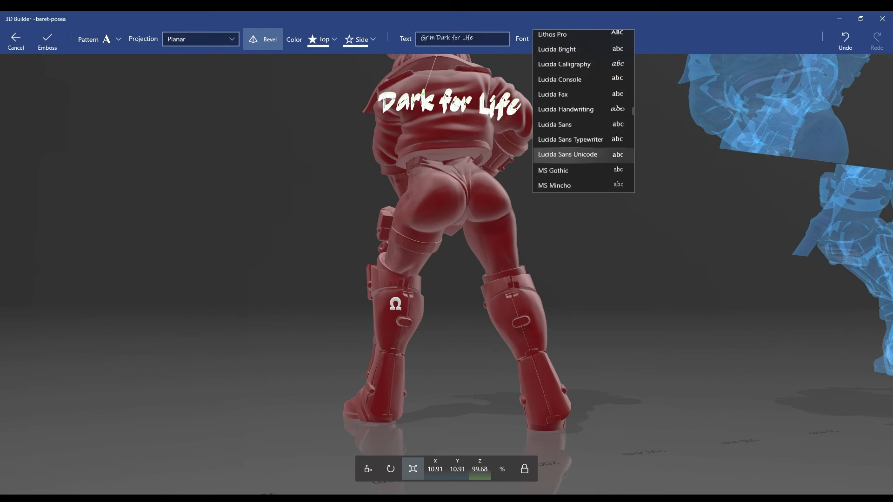
scroll(581, 154, "down", 4)
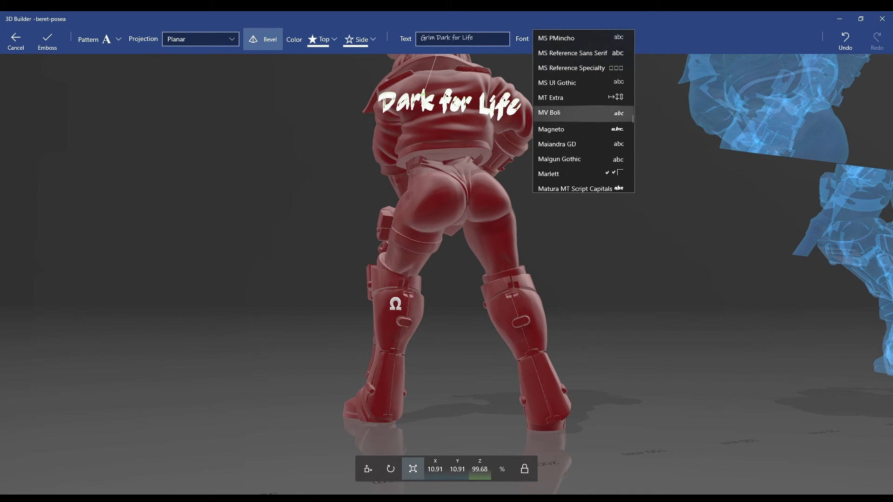
left_click(568, 129)
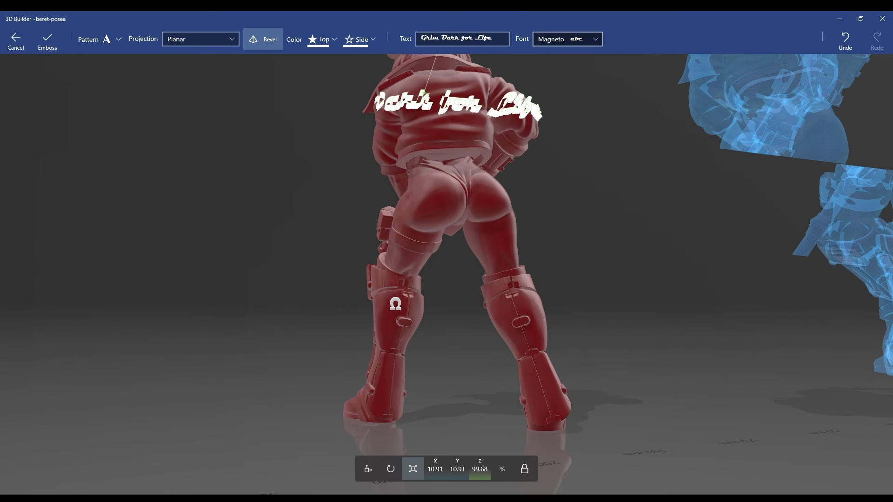
Set the font of the "Grim Dark for Life" emboss text to Mistral
left_click(567, 39)
scroll(581, 153, "down", 3)
scroll(581, 154, "down", 3)
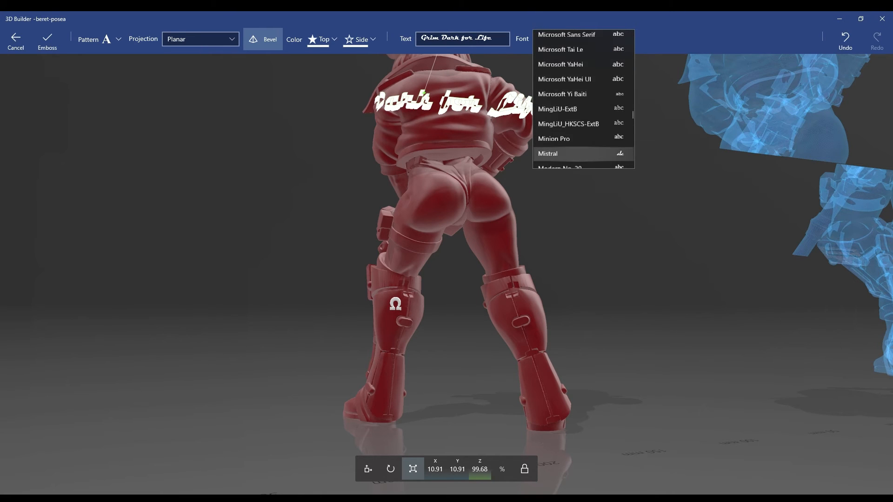
left_click(567, 111)
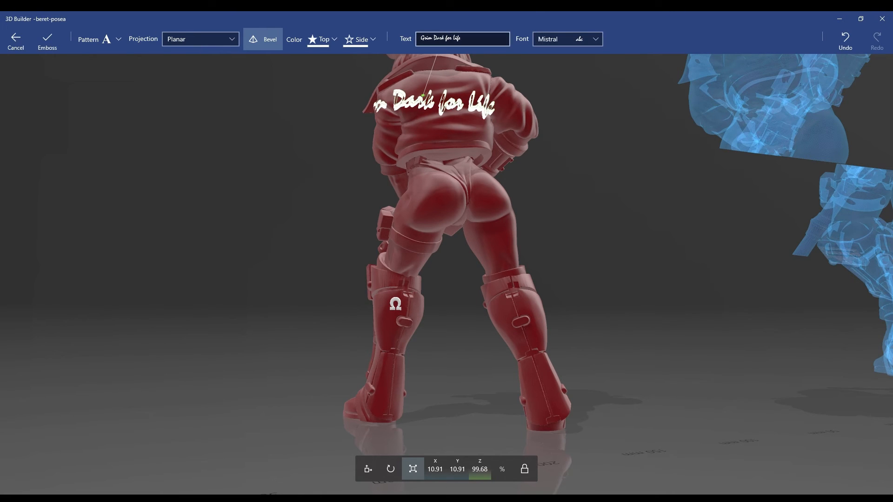
Shift the lettering toward the middle of the jacket's back and shrink it to 4.17% in X and Y
left_click_drag(423, 95, 462, 95)
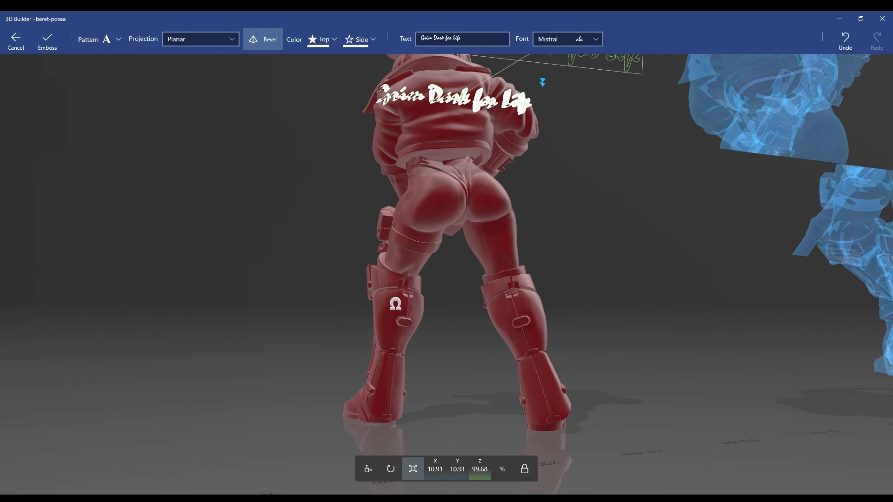
left_click_drag(604, 209, 563, 265)
left_click_drag(645, 118, 570, 117)
left_click_drag(488, 84, 488, 88)
left_click_drag(605, 260, 591, 200)
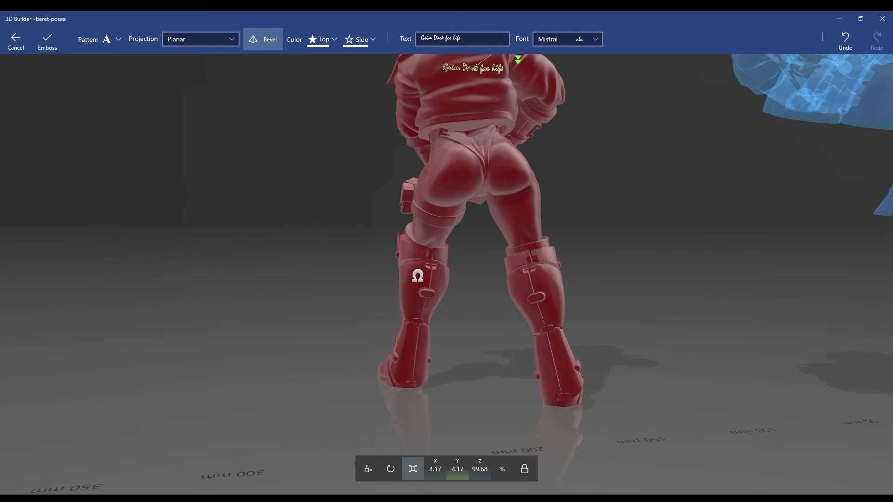
Enlarge the lettering on the jacket's upper back to 5.82% in X and Y and apply the emboss
left_click_drag(518, 60, 489, 68)
left_click_drag(604, 186, 651, 251)
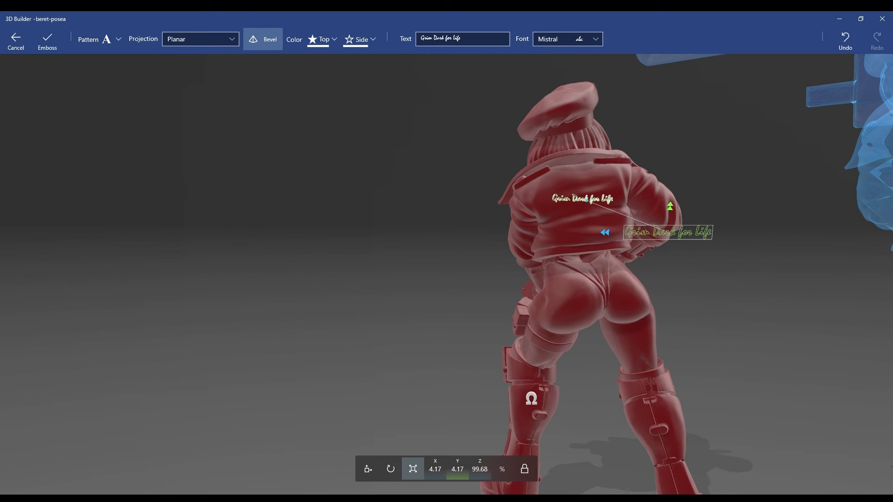
left_click_drag(605, 233, 587, 232)
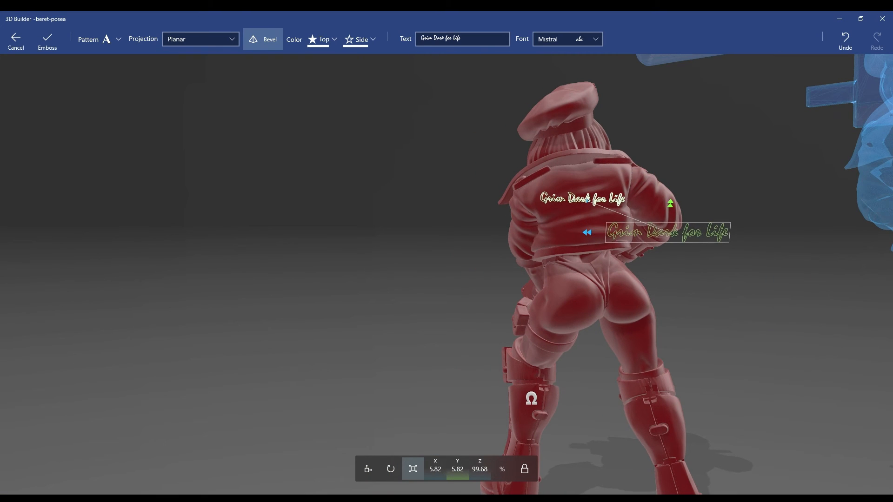
key("Return")
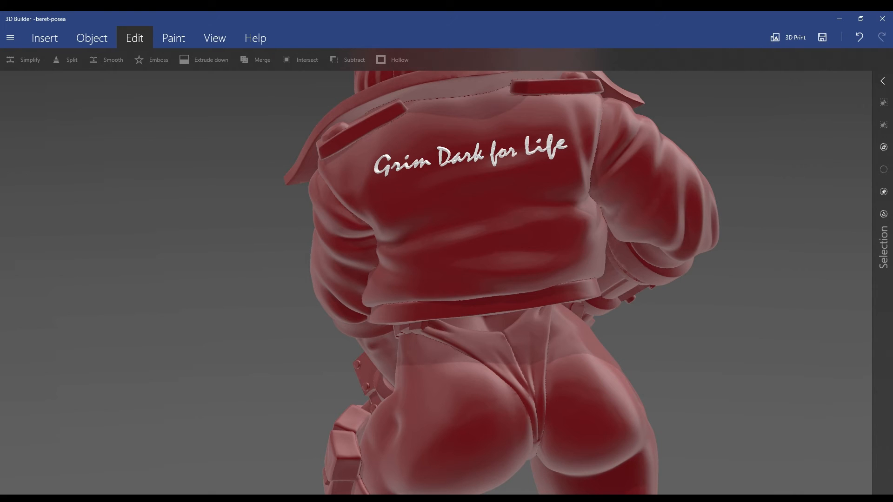
Start another emboss on the red figure with cylindrical projection and replace its text with Ω
key("ctrl+a")
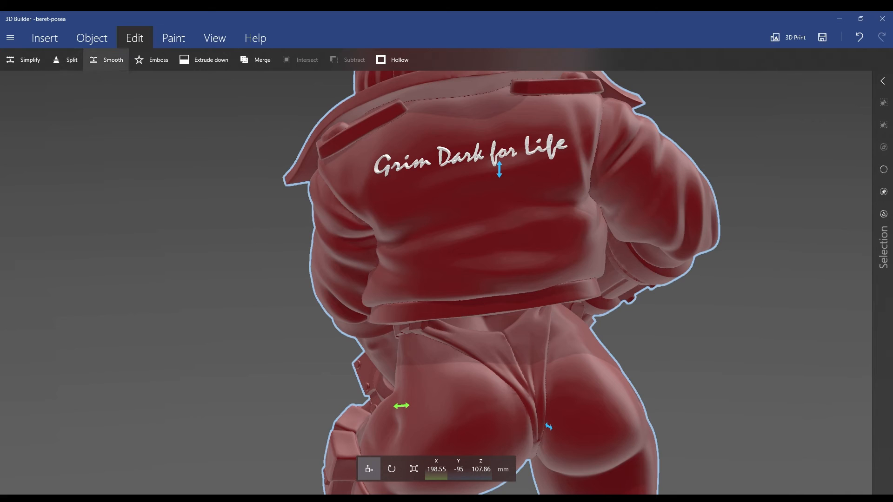
left_click(151, 59)
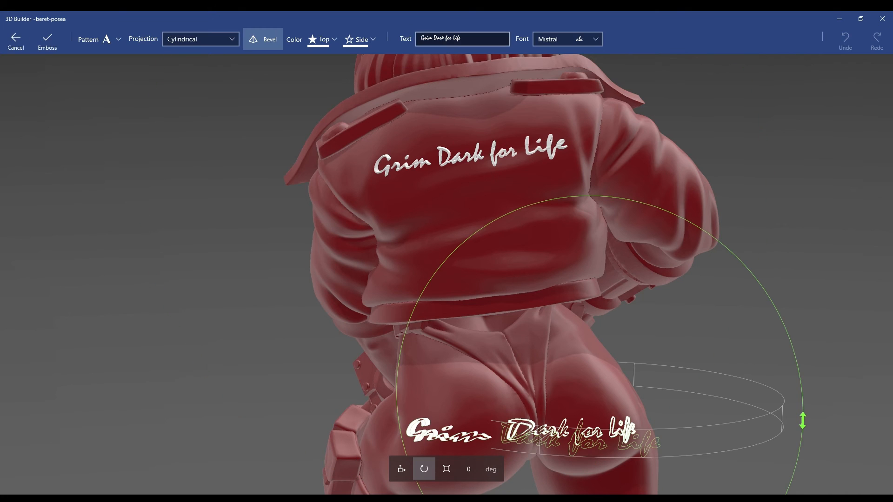
key("ctrl+a")
key("Right")
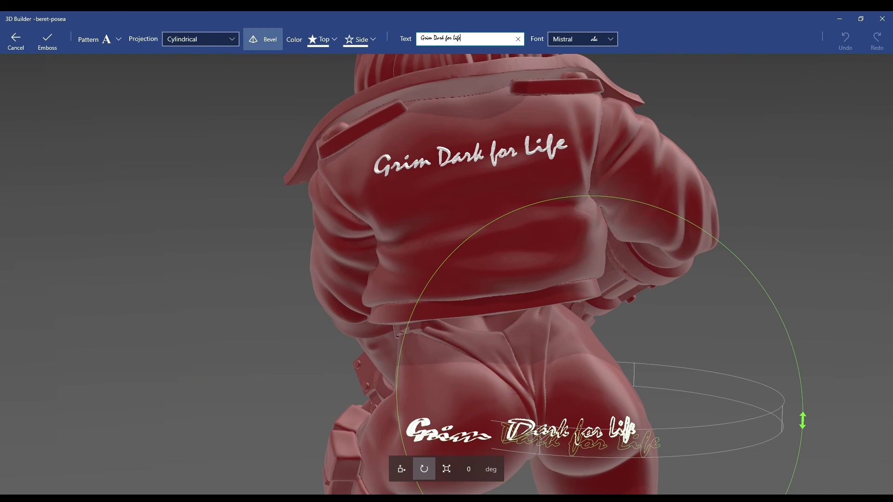
key("Return")
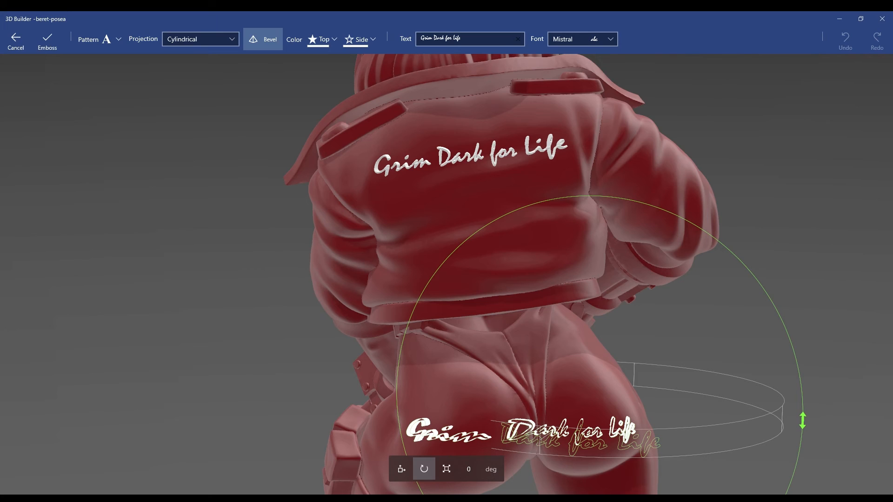
left_click(465, 38)
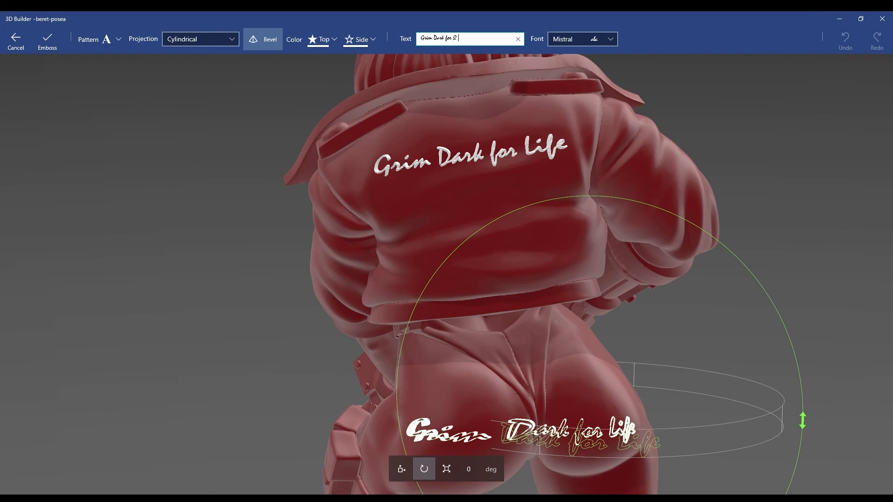
key("ctrl+a")
type("L")
key("Return")
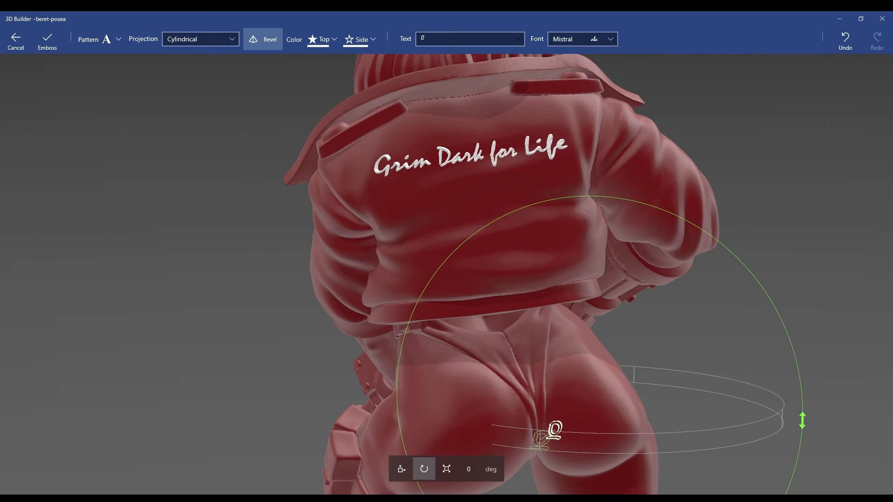
Extend the emboss text to "Ω αΔ" and set its font to Modern No. 20
left_click(426, 39)
type("a")
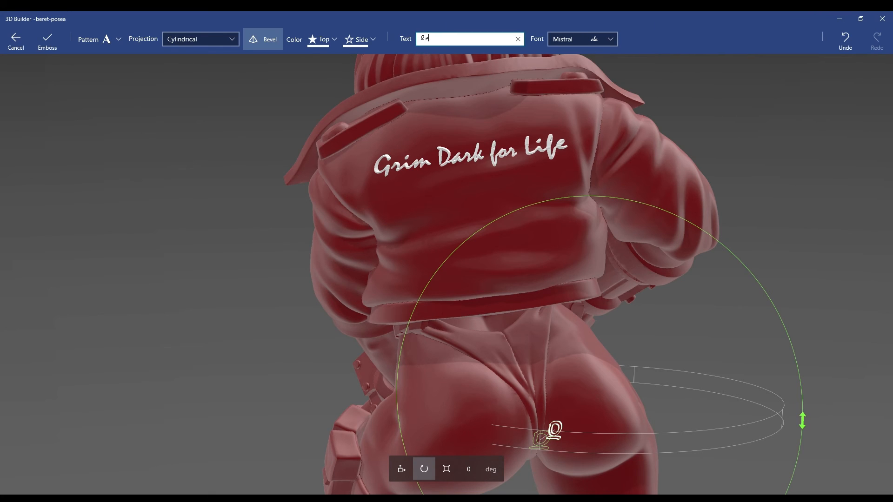
key("Return")
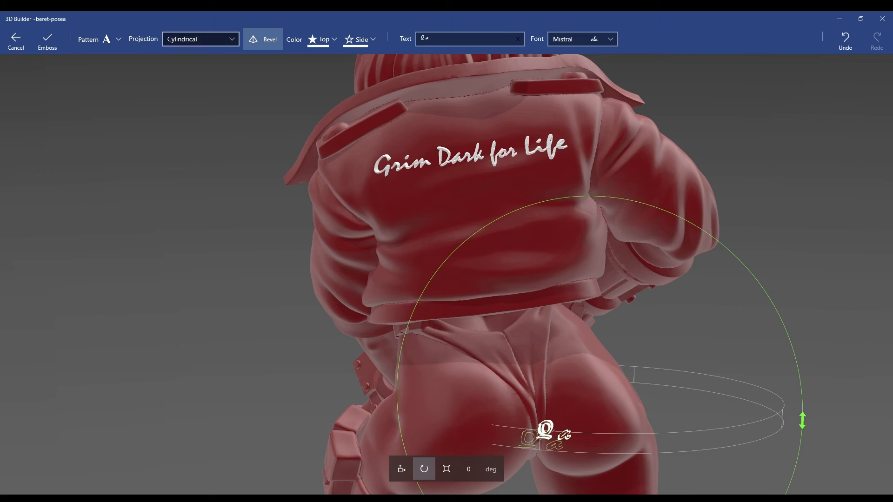
left_click(443, 38)
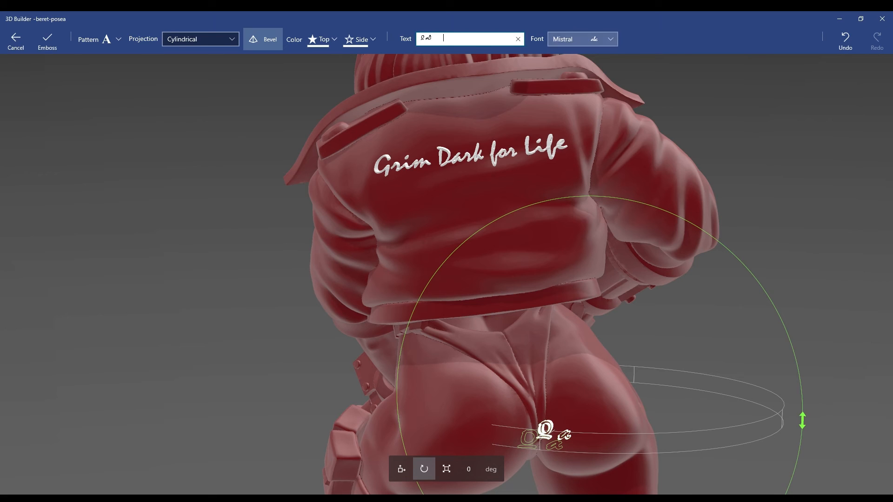
left_click(581, 39)
left_click(560, 53)
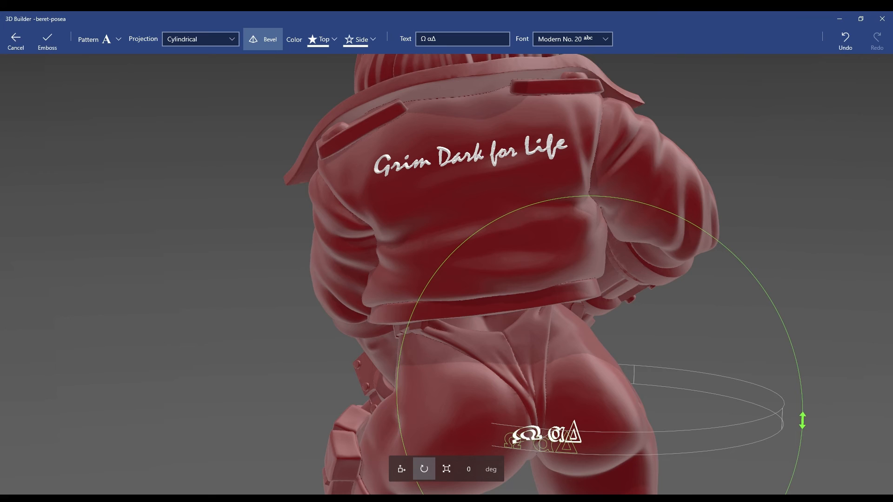
Place the cylindrically projected symbols on the jacket's back below the lettering and set their font to NSimSun
left_click(200, 39)
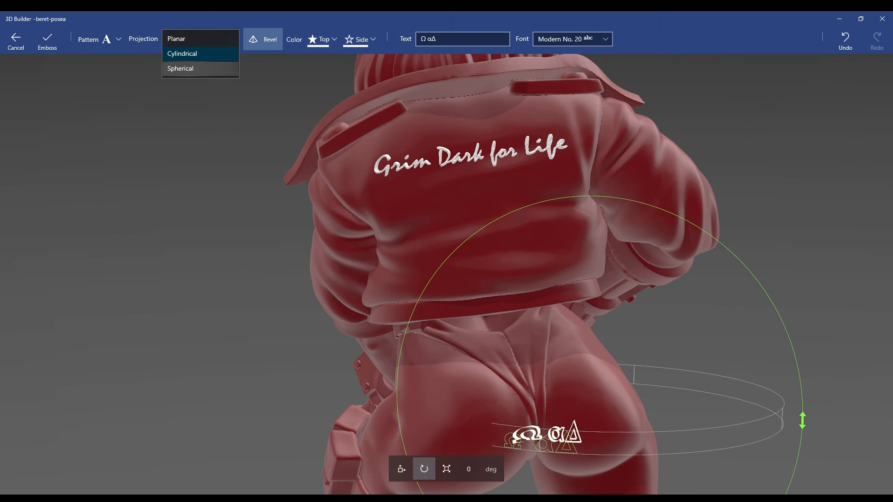
left_click(200, 54)
left_click_drag(541, 434, 484, 199)
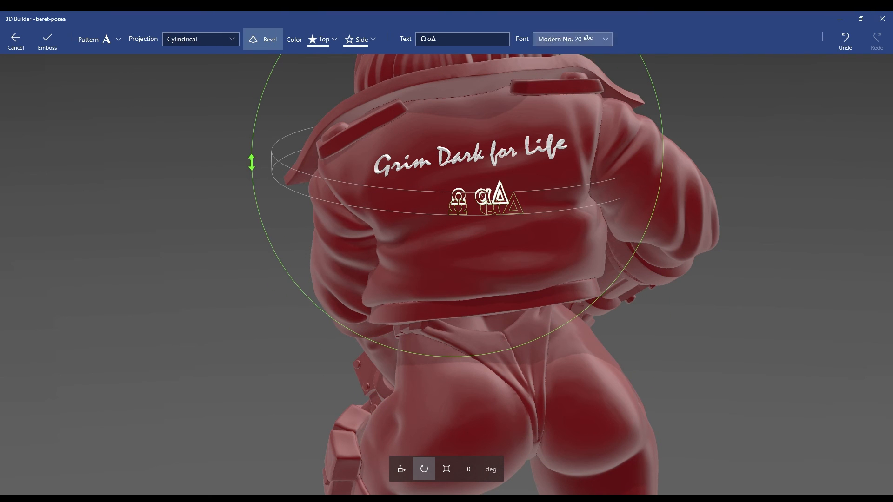
left_click(572, 39)
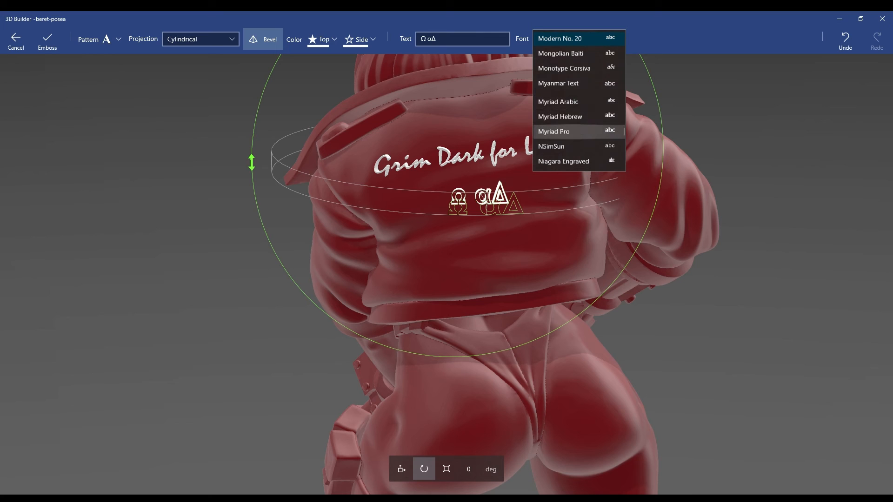
left_click(558, 146)
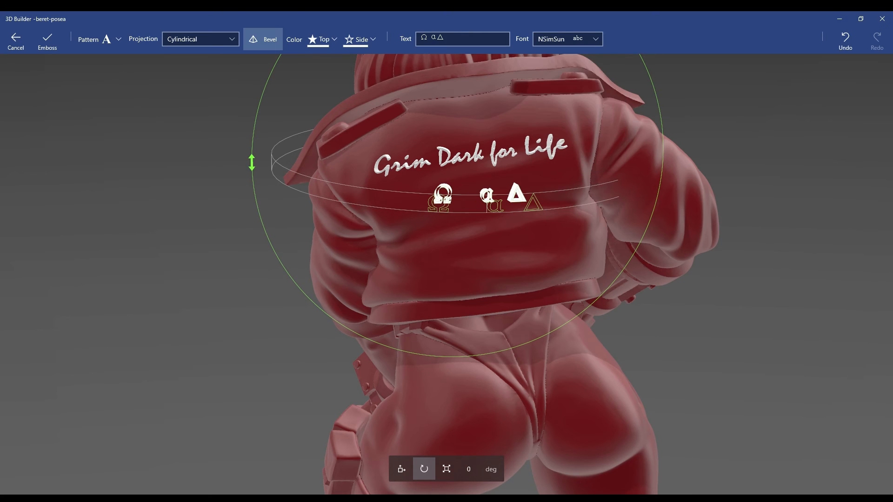
Set the symbols' font to Orator Std and change the emboss text to "Ω Δ" with a single space between the two symbols
left_click(568, 39)
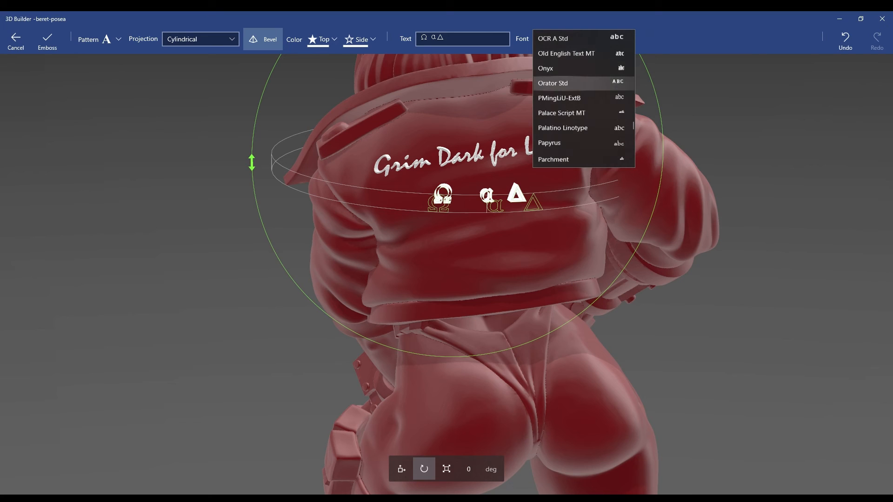
left_click(558, 83)
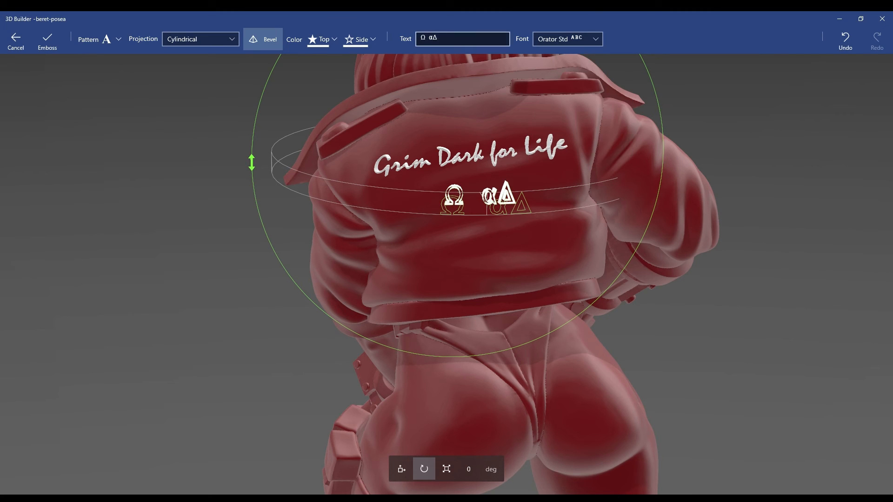
left_click(429, 38)
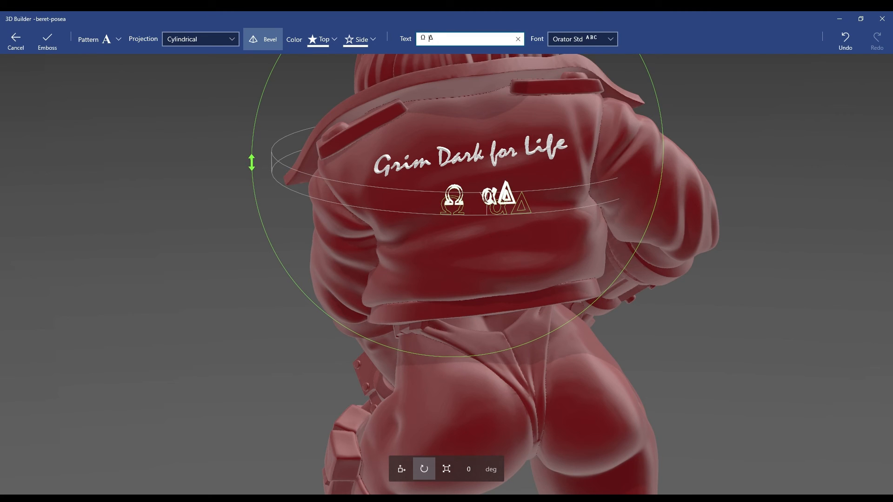
key("BackSpace")
key("Return")
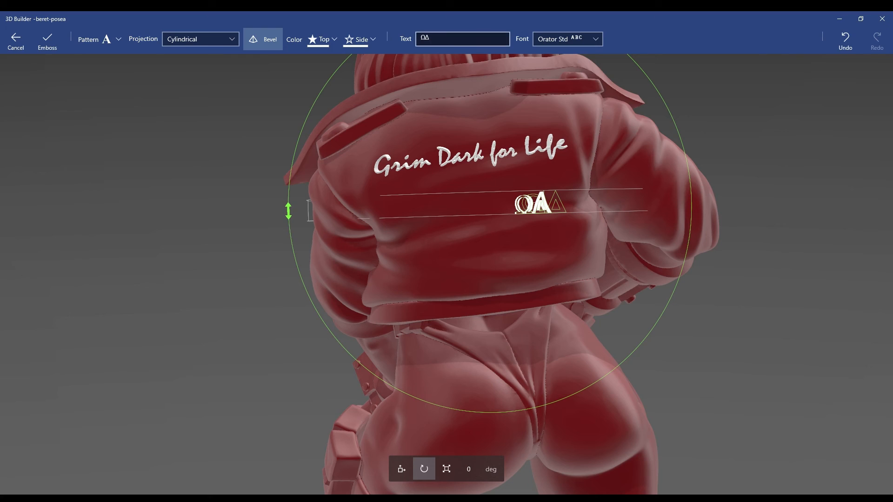
left_click(425, 38)
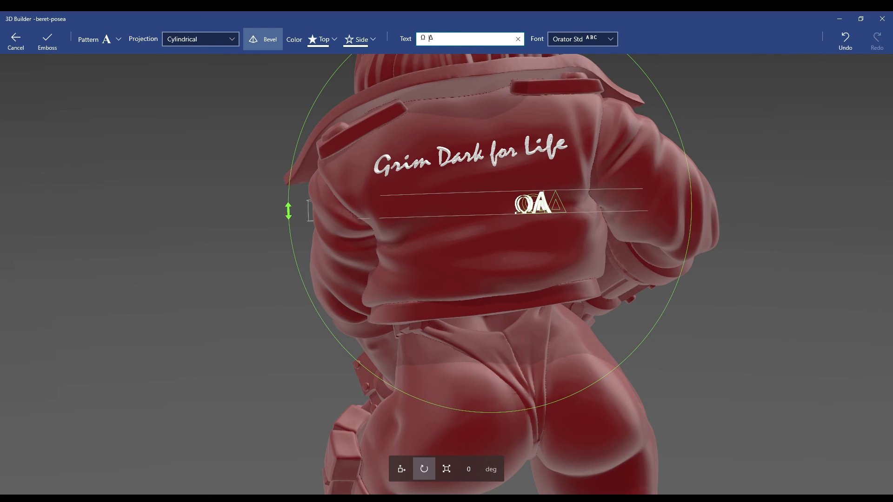
key("Return")
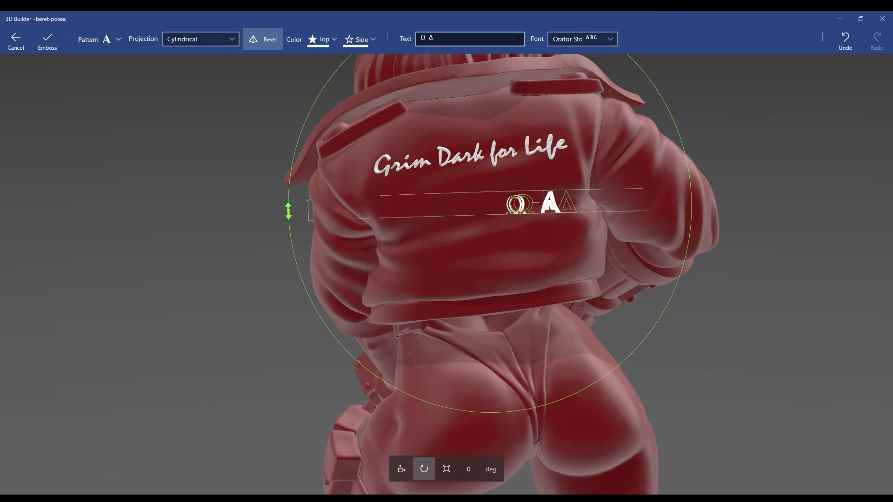
Add a skull-and-crossbones symbol after "Ω Δ" and place the symbols centrally on the jacket's back below the lettering
left_click(433, 38)
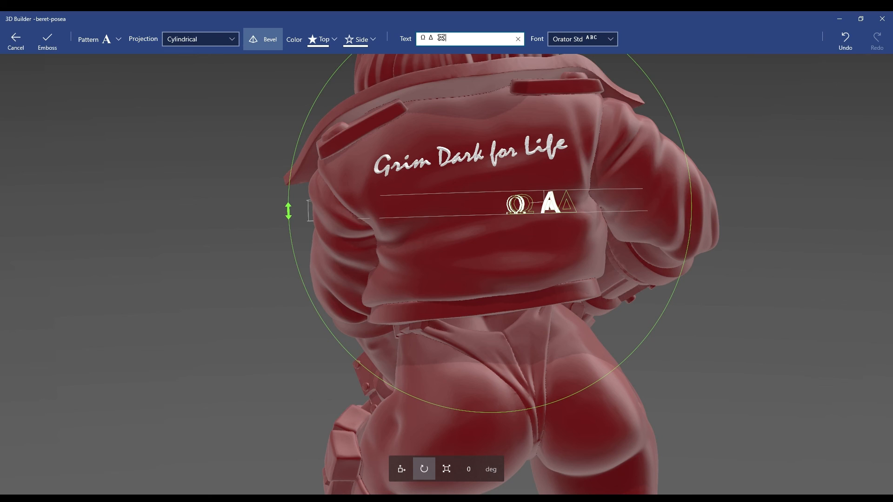
left_click_drag(288, 210, 311, 262)
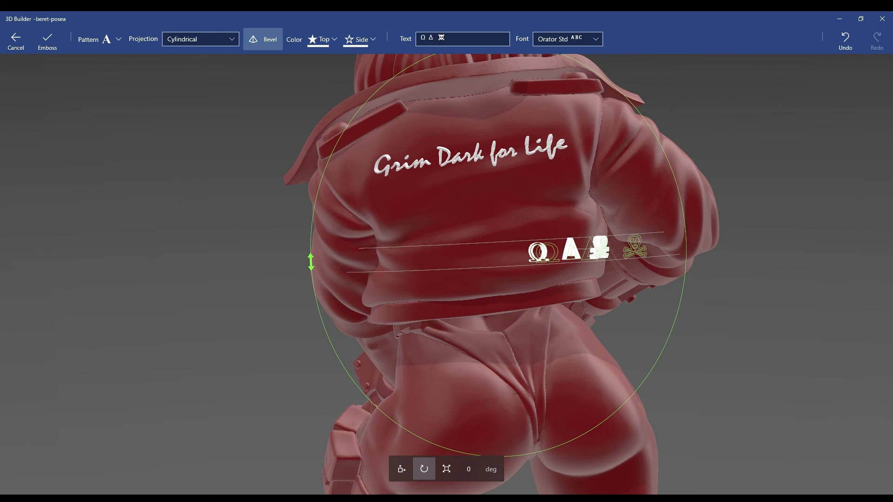
left_click_drag(311, 262, 257, 209)
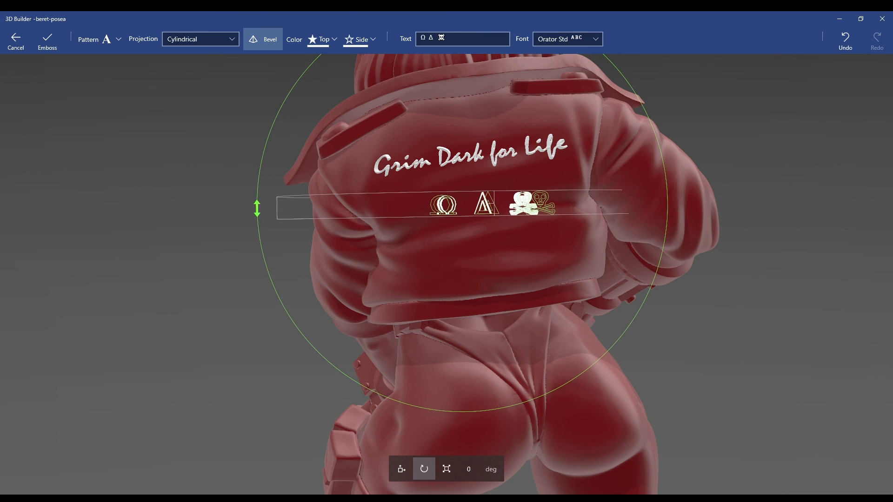
left_click(438, 38)
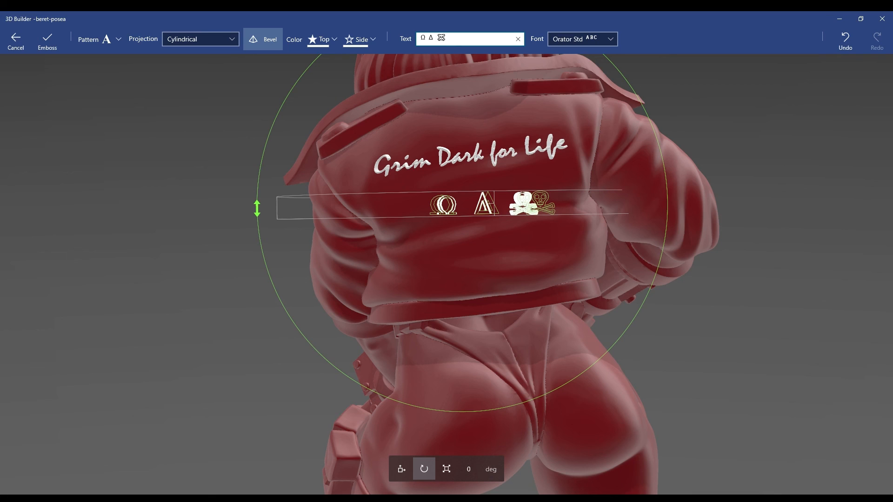
key("ctrl+a")
Tilt the symbols to 6.32 deg, enlarge them to 9.28% in X and Y, and apply the emboss
left_click_drag(257, 209, 258, 230)
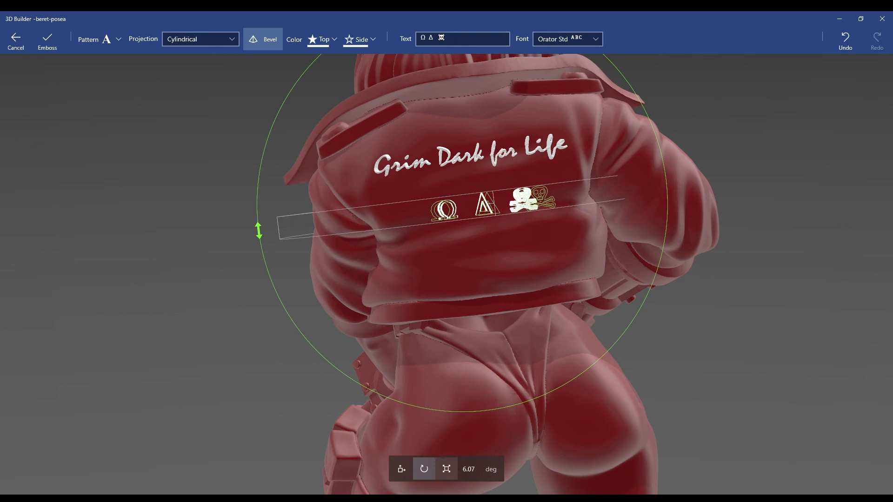
left_click(446, 468)
mouse_move(491, 182)
left_mouse_down()
mouse_move(491, 158)
mouse_move(491, 167)
left_mouse_up()
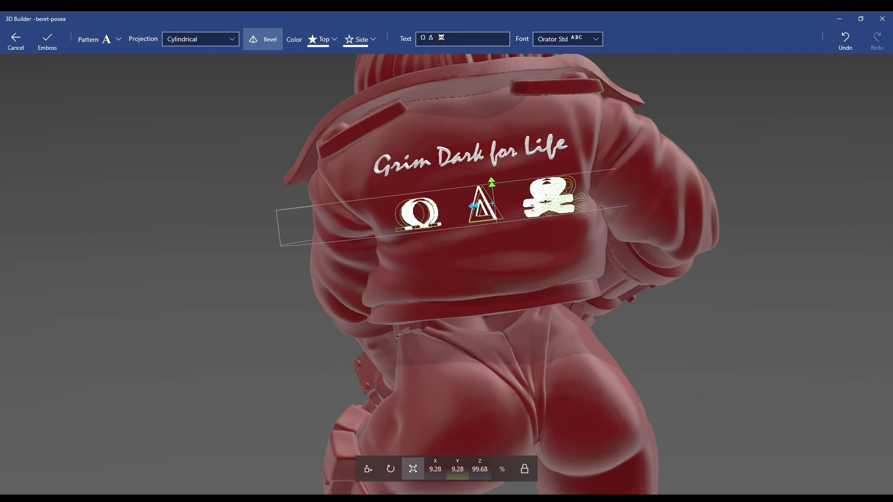
left_click(390, 469)
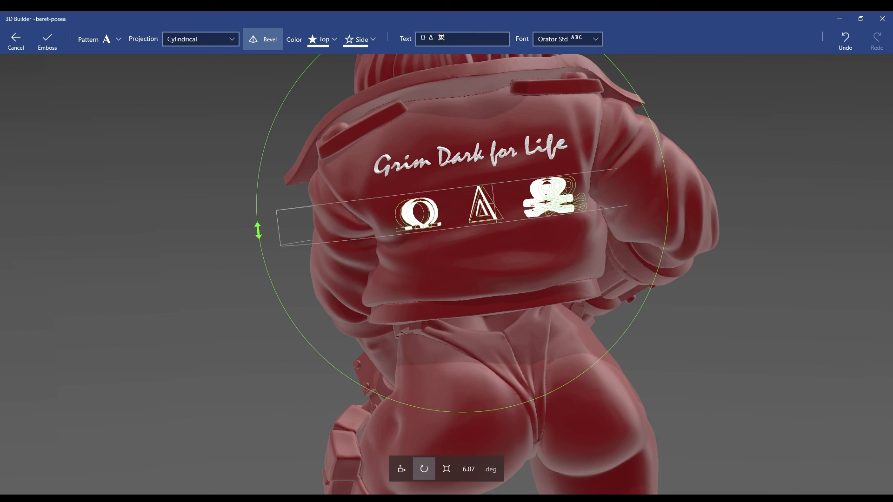
left_click_drag(258, 230, 258, 231)
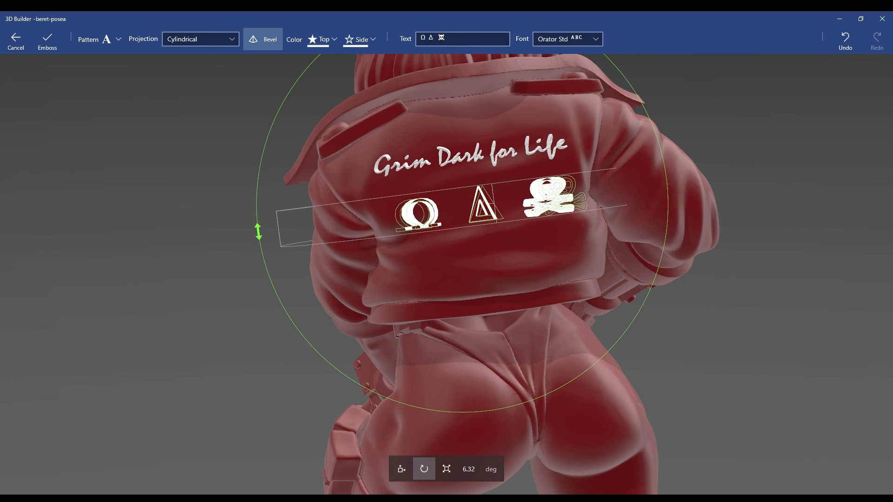
left_click(48, 41)
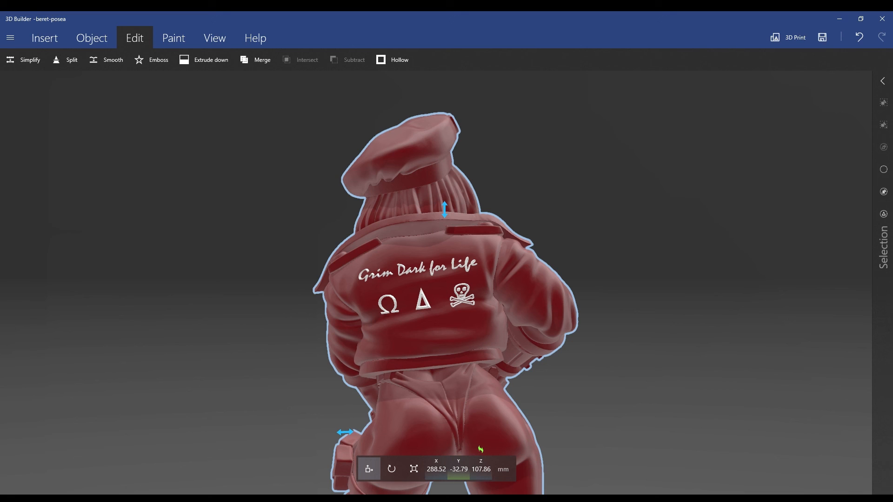
Move the red figure to about X 307, Y -89 mm and view the embossed jacket back from behind and the side
right_click_drag(447, 279, 473, 270)
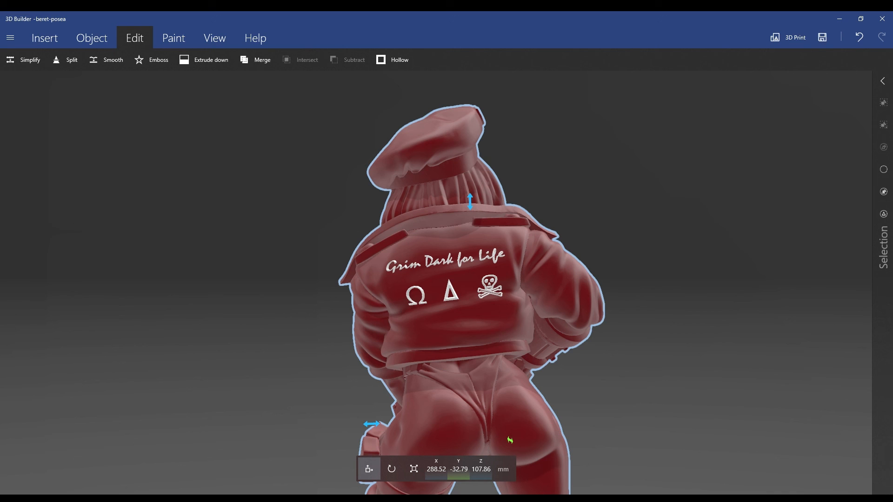
scroll(470, 299, "down", 4)
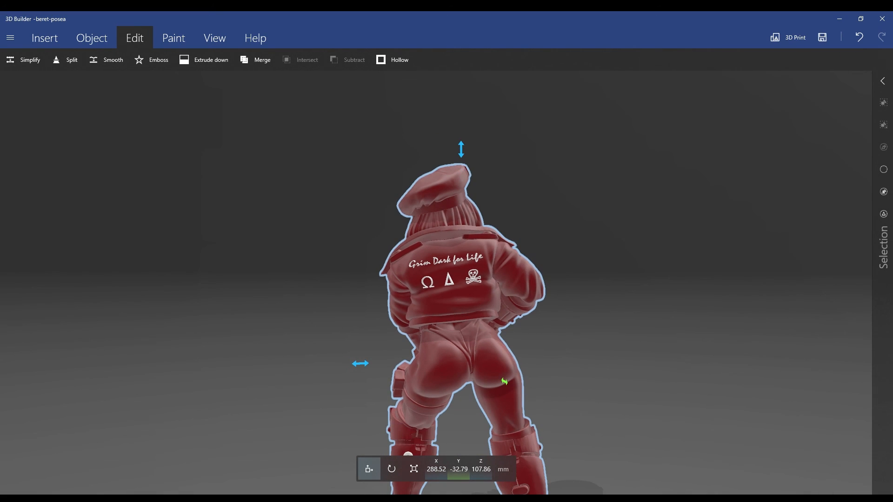
left_click_drag(628, 298, 514, 232)
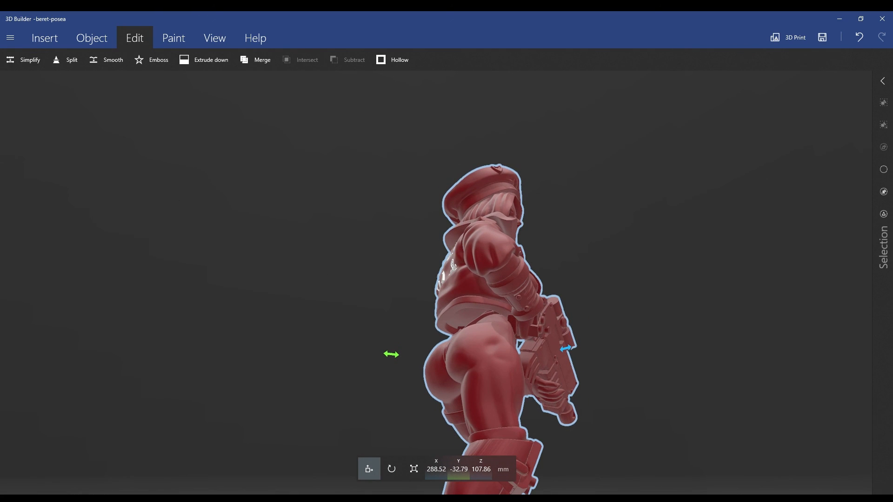
left_click_drag(488, 260, 544, 295)
left_click_drag(652, 298, 673, 304)
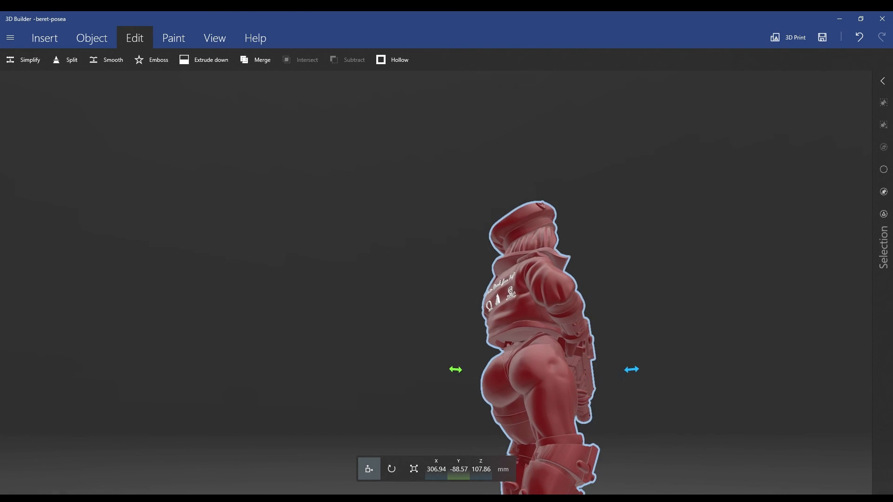
scroll(446, 261, "up", 5)
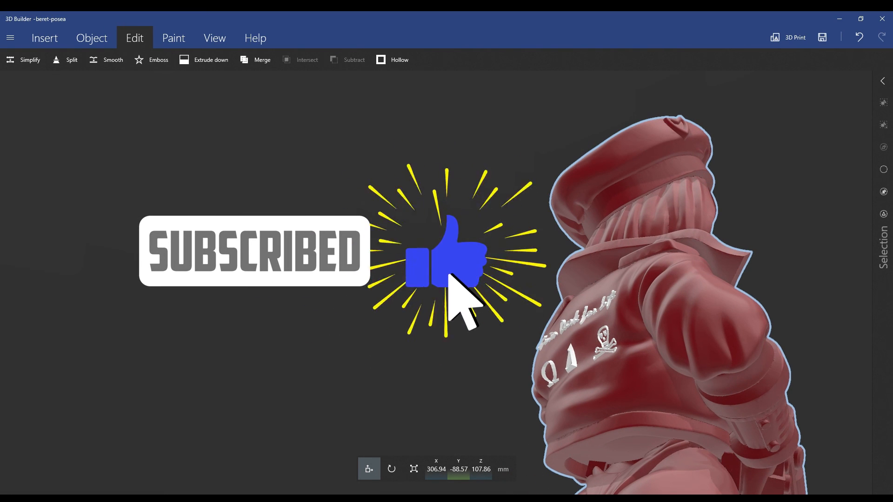
left_click_drag(800, 307, 735, 280)
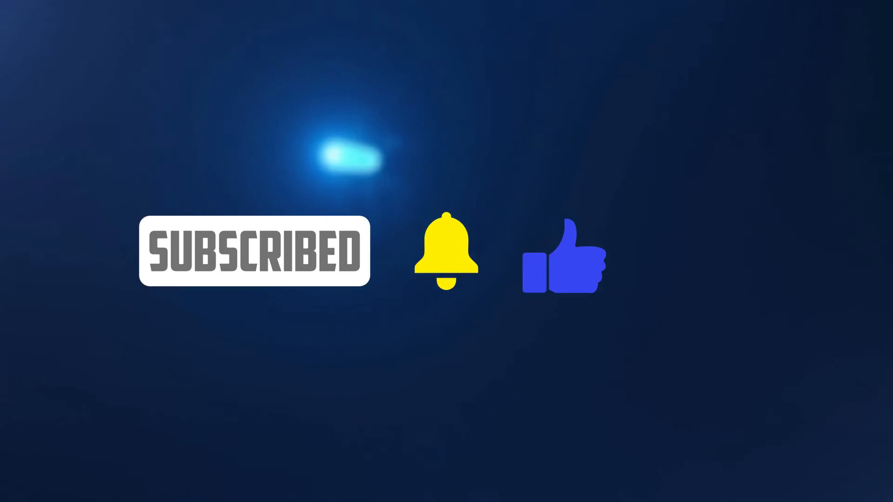